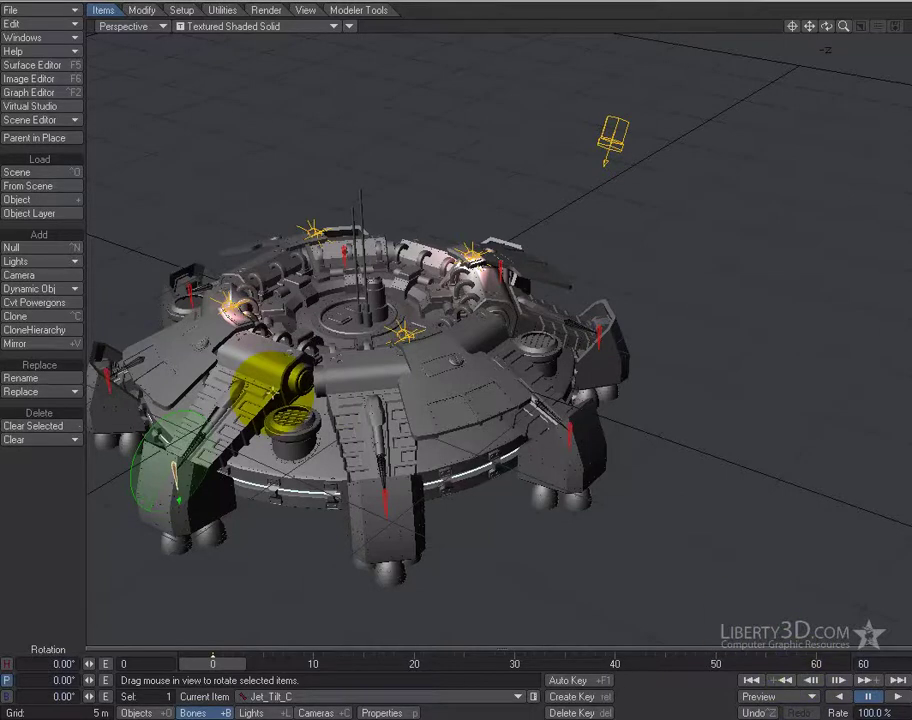
Step: Scrub and step through frames 0 to 13 to examine the ship's motion, ending at frame 7
{"action": "left_click_drag", "start_coordinate": [205, 668], "coordinate": [283, 668]}
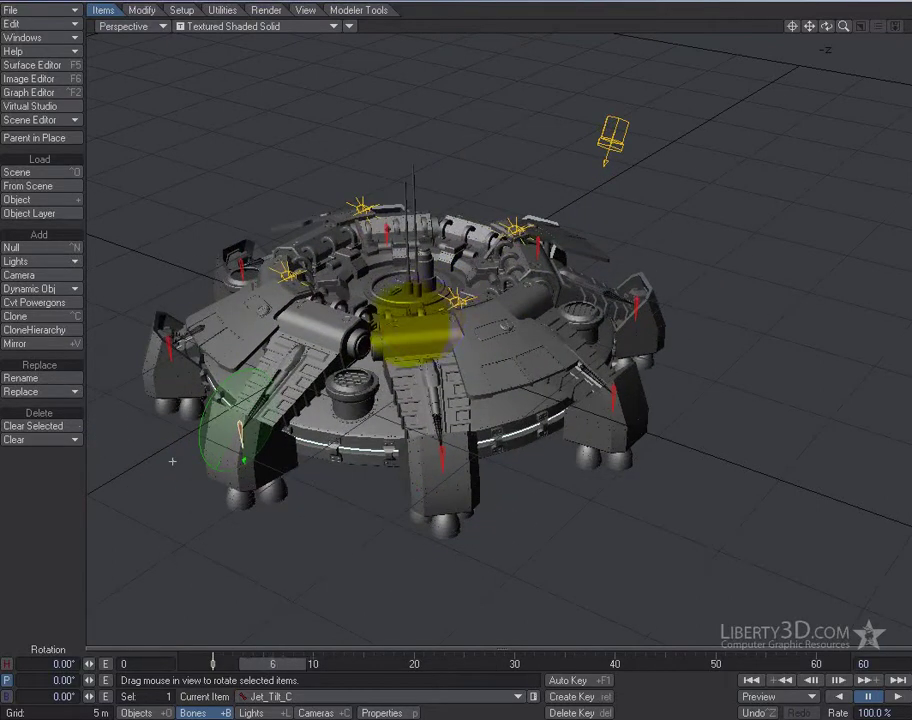
{"action": "left_click", "coordinate": [212, 668]}
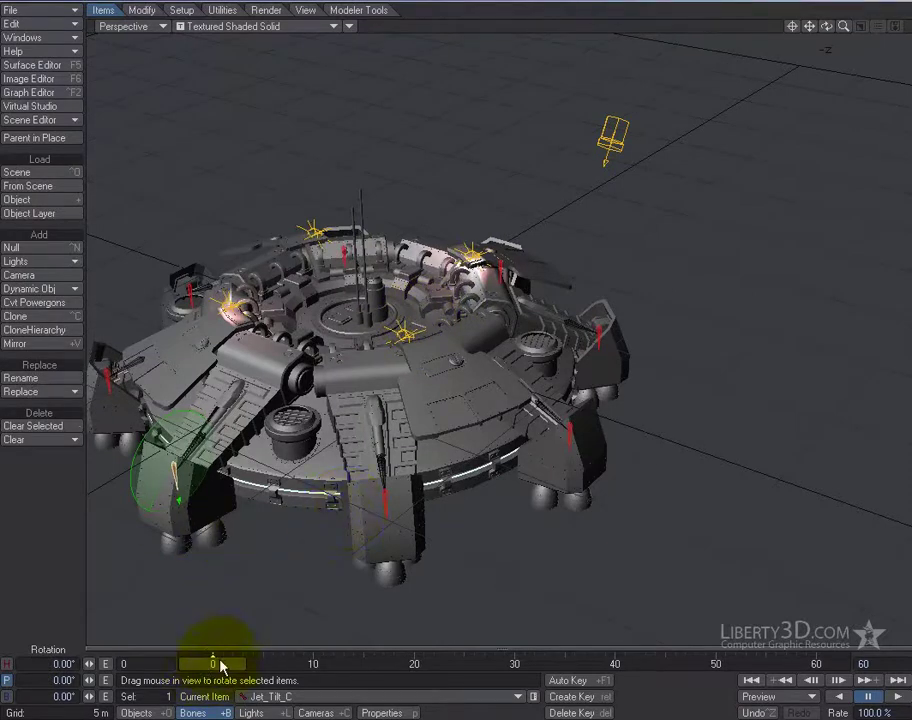
{"action": "key", "text": "Right"}
{"action": "key", "text": "Right"}
{"action": "key", "text": "Right"}
{"action": "key", "text": "Right"}
{"action": "key", "text": "Right"}
{"action": "key", "text": "Right"}
{"action": "key", "text": "Right"}
{"action": "key", "text": "Right"}
{"action": "key", "text": "Right"}
{"action": "key", "text": "Right"}
{"action": "key", "text": "Right"}
{"action": "key", "text": "Right"}
{"action": "key", "text": "Right"}
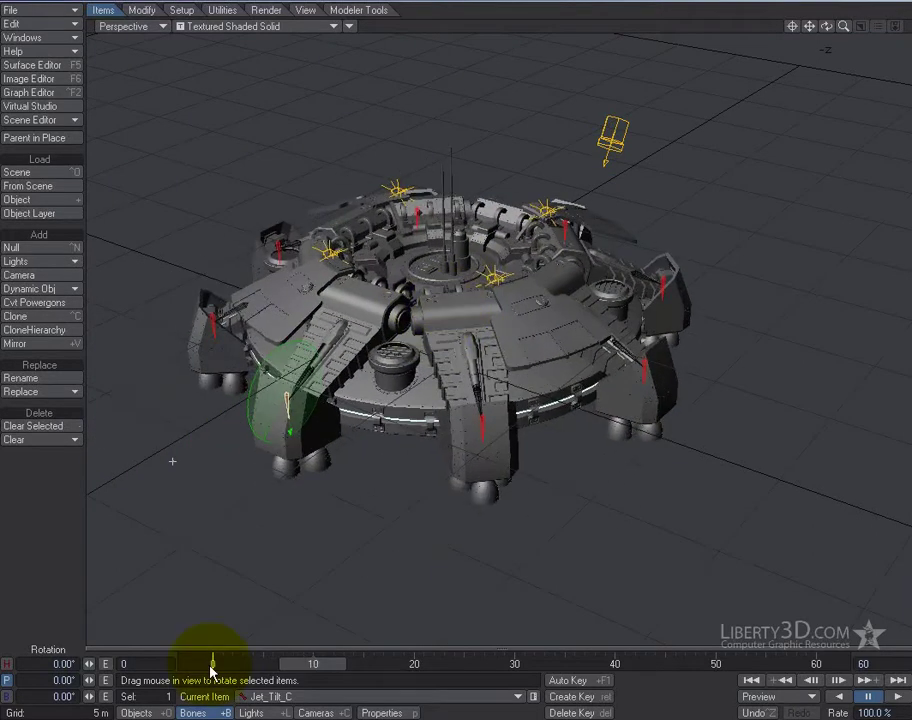
{"action": "left_click_drag", "start_coordinate": [309, 665], "coordinate": [283, 665]}
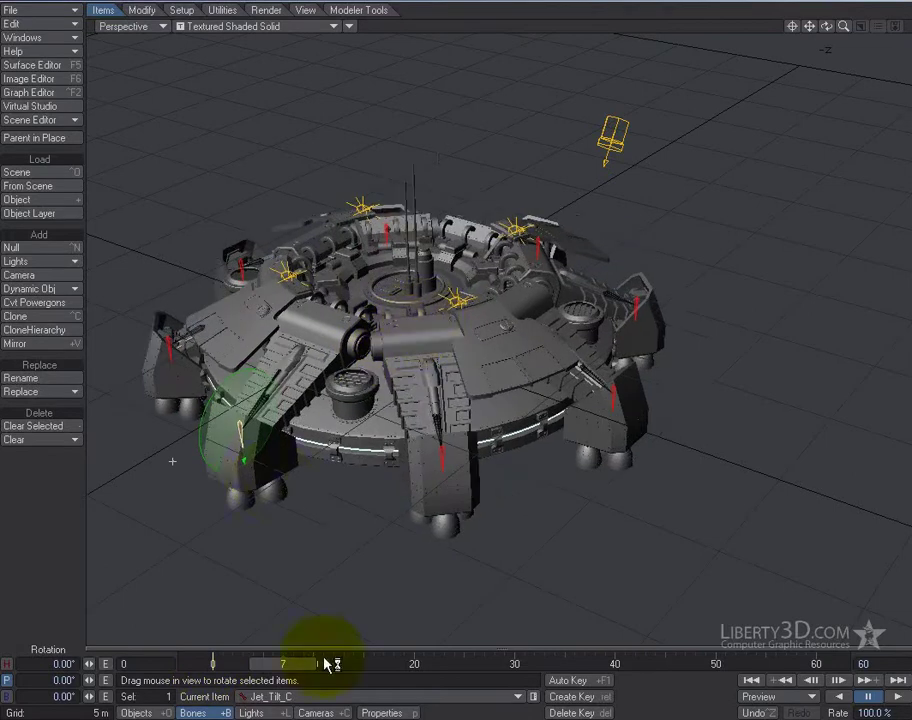
Step: Try rotating the Jet_Tilt_C bone's pitch at frame 7, including a tilt to -45°, and undo the rotation
{"action": "left_click_drag", "start_coordinate": [189, 523], "coordinate": [423, 322]}
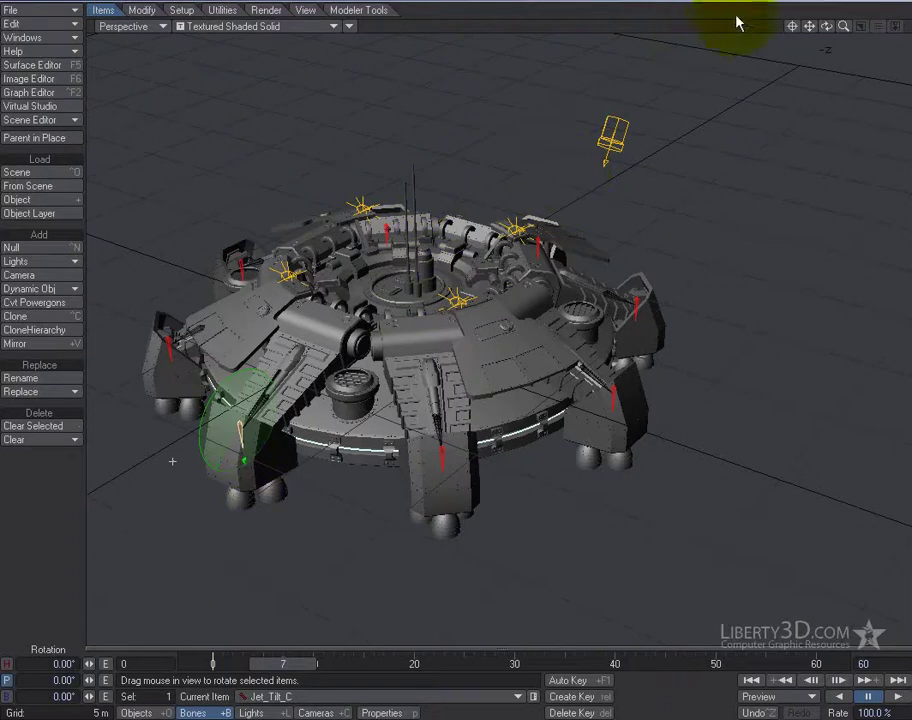
{"action": "left_click_drag", "start_coordinate": [423, 295], "coordinate": [403, 326]}
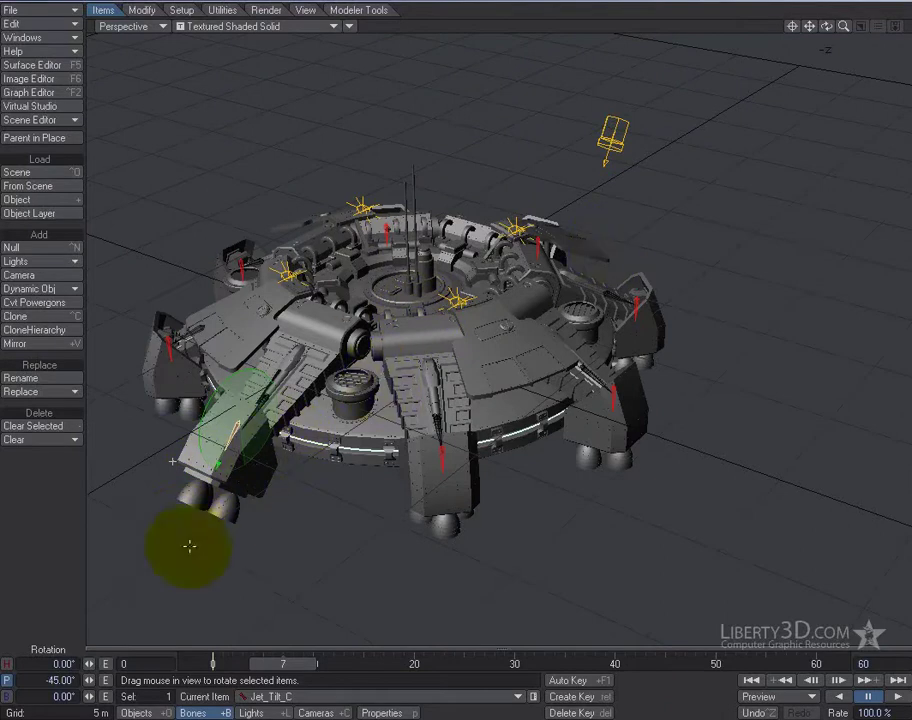
{"action": "left_click_drag", "start_coordinate": [203, 458], "coordinate": [428, 345]}
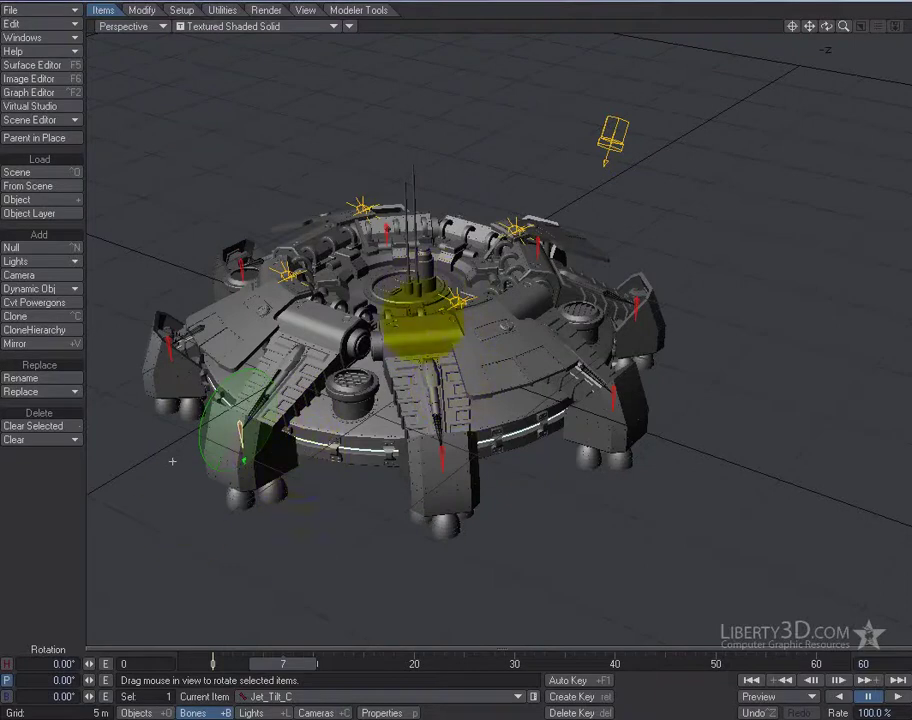
{"action": "left_click_drag", "start_coordinate": [397, 301], "coordinate": [438, 346]}
{"action": "key", "text": "ctrl+z"}
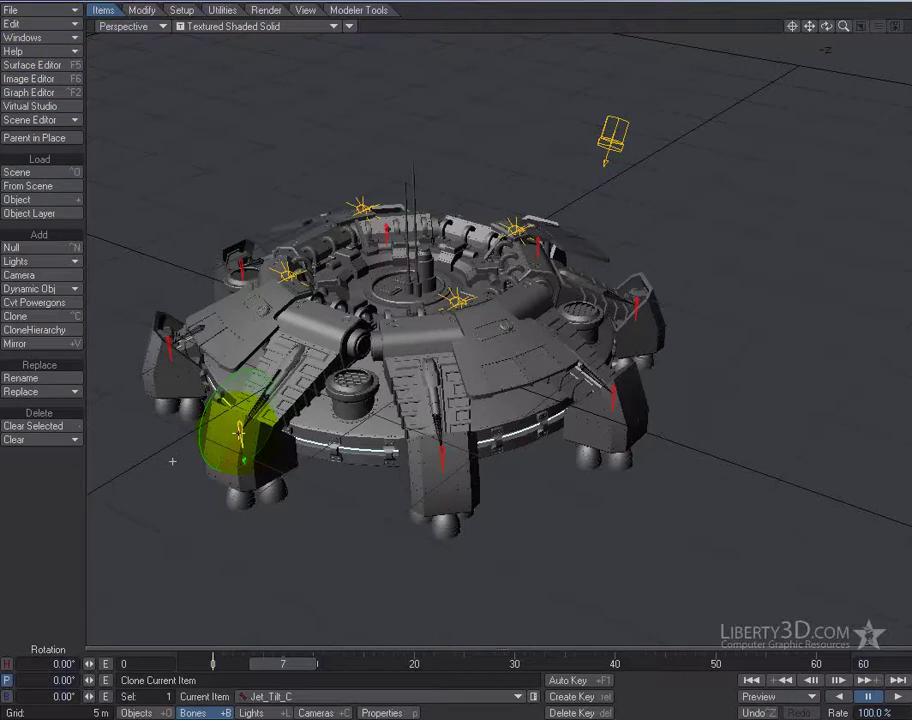
Step: Add a Relativity motion modifier to the Jet_Tilt_C bone and open its expression settings
{"action": "key", "text": "m"}
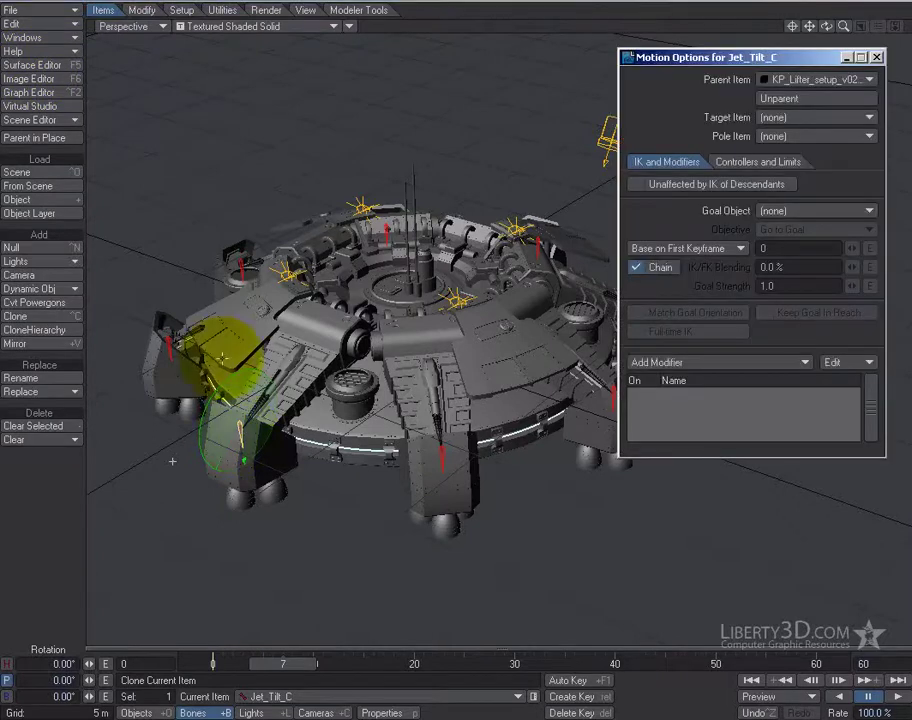
{"action": "left_click", "coordinate": [757, 364]}
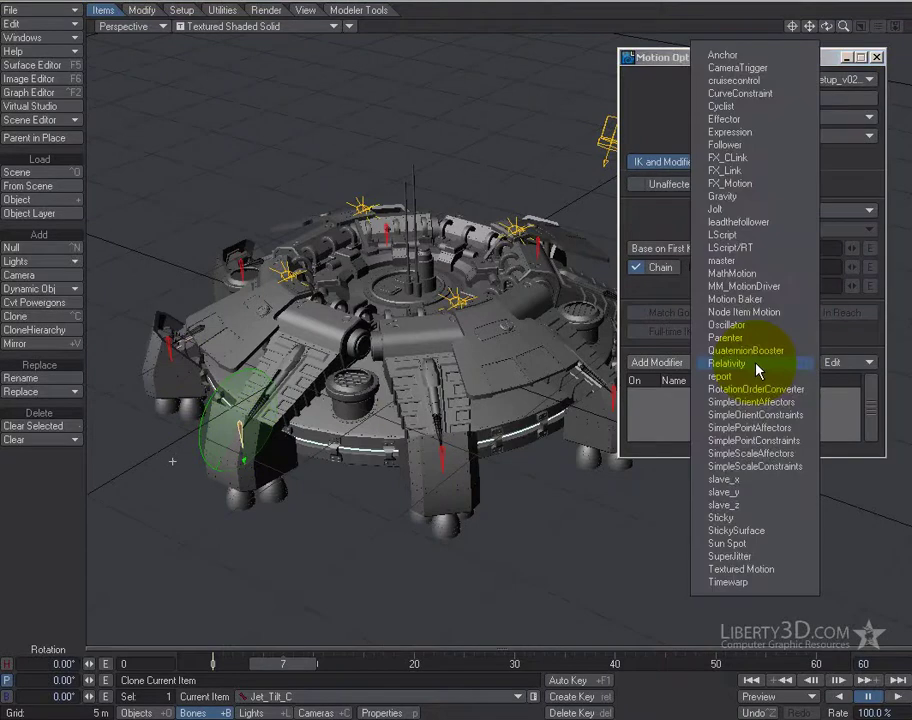
{"action": "left_click", "coordinate": [756, 364]}
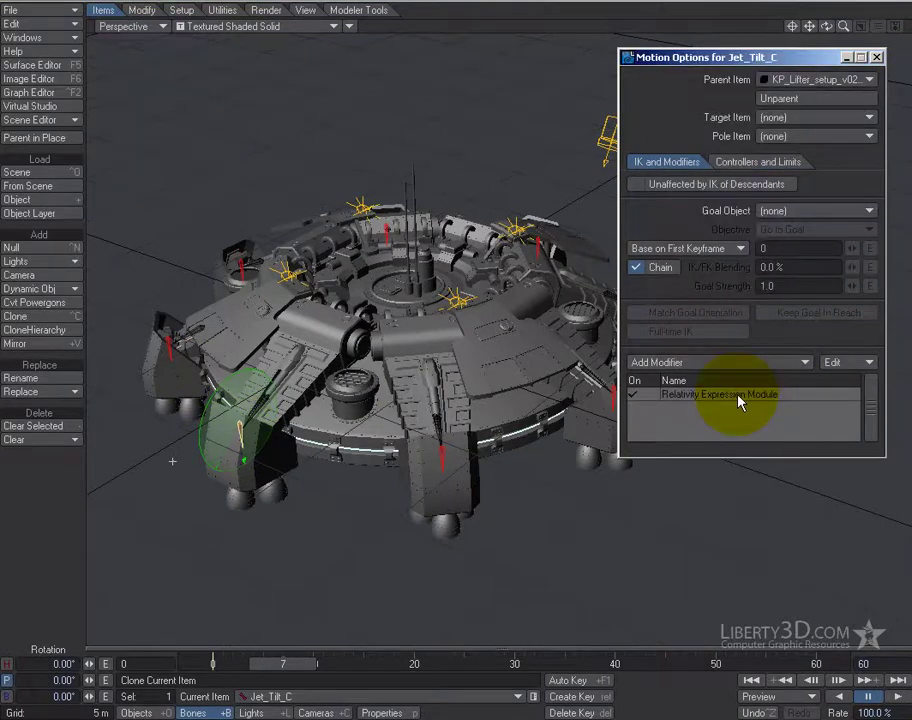
{"action": "double_click", "coordinate": [738, 396]}
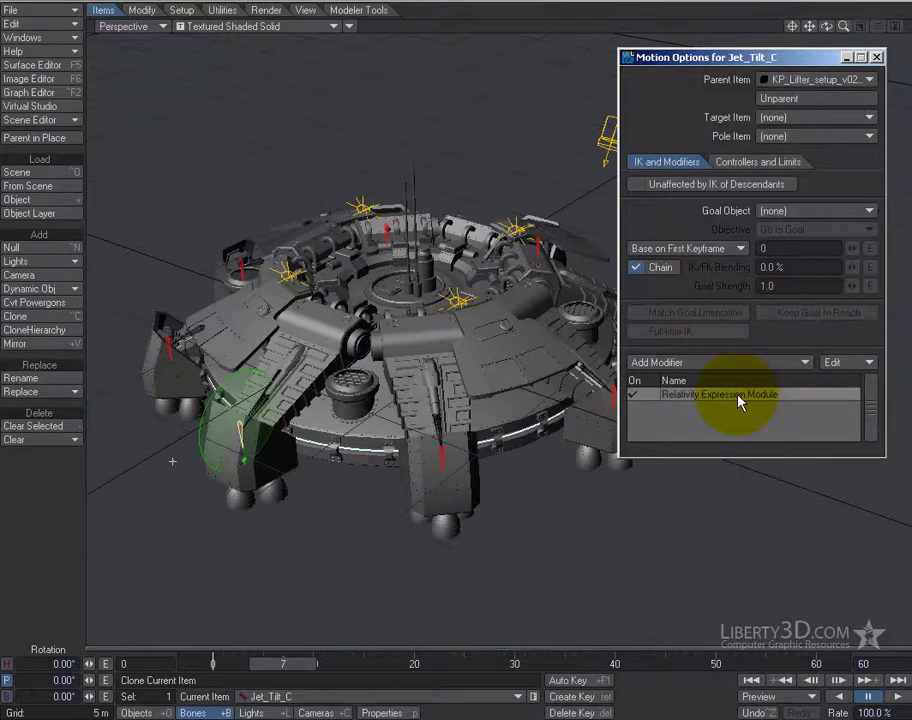
{"action": "left_click", "coordinate": [809, 26]}
{"action": "mouse_move", "coordinate": [434, 320]}
{"action": "left_mouse_down"}
{"action": "mouse_move", "coordinate": [423, 325]}
{"action": "mouse_move", "coordinate": [433, 321]}
{"action": "left_mouse_up"}
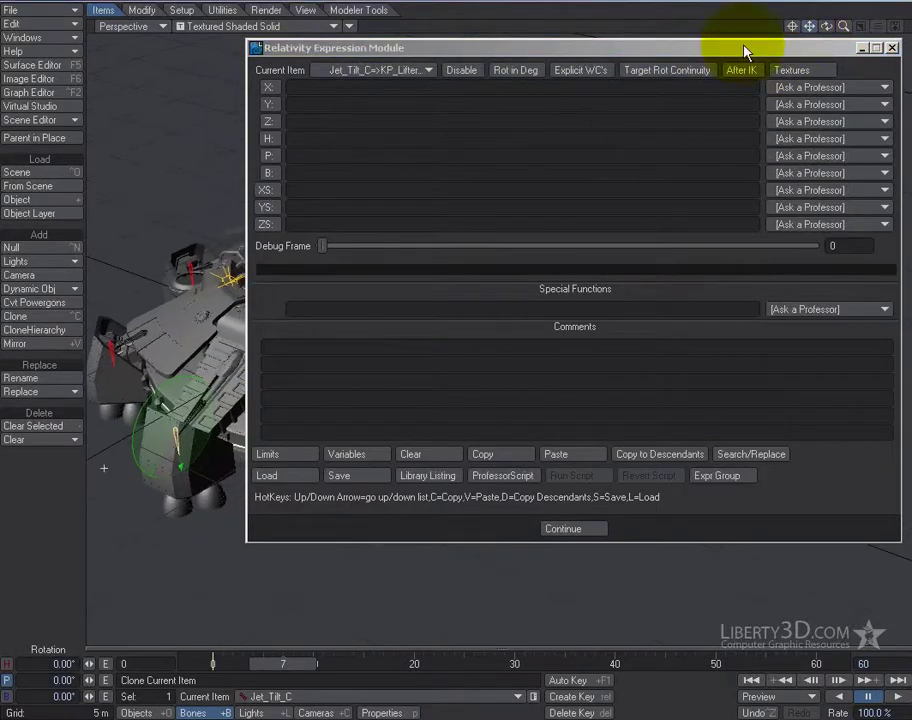
{"action": "left_click", "coordinate": [299, 47]}
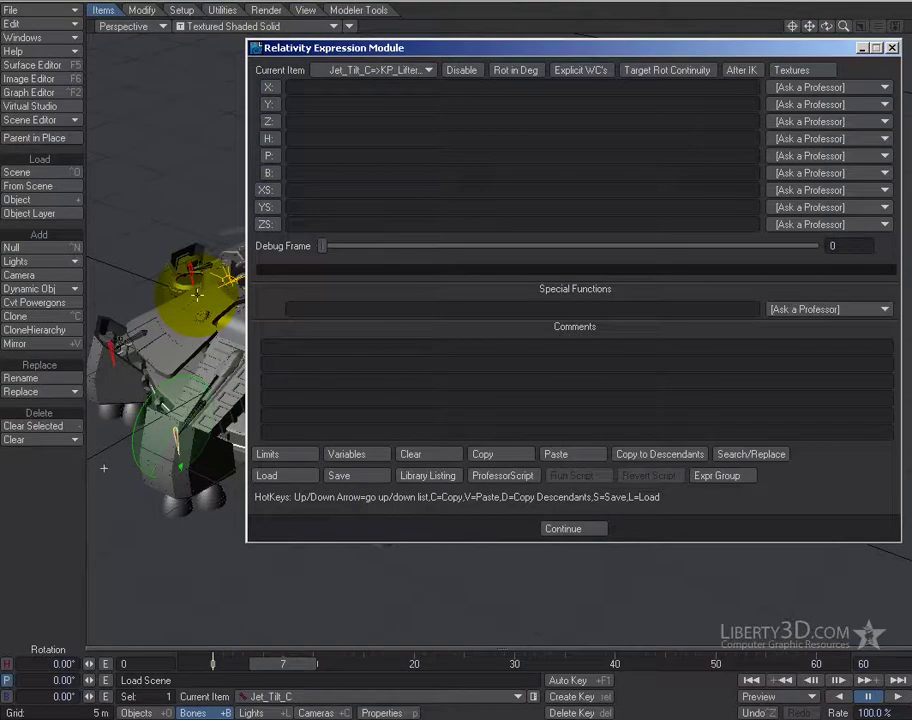
Step: Open the Relativity module's expression variables and start Dr. Equation Maker for variable A
{"action": "left_click", "coordinate": [294, 154]}
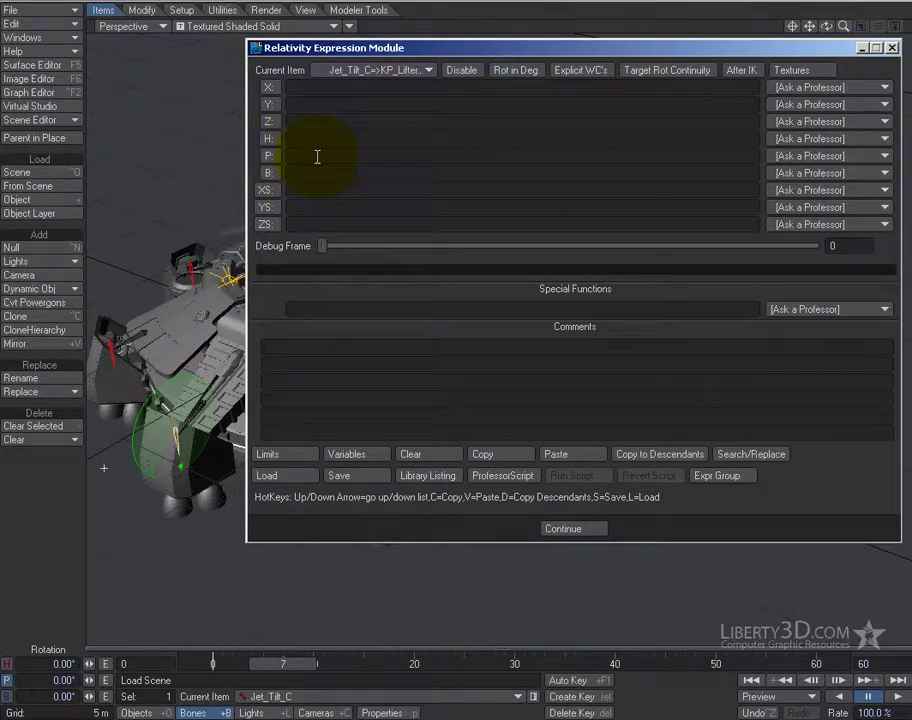
{"action": "left_click", "coordinate": [350, 455]}
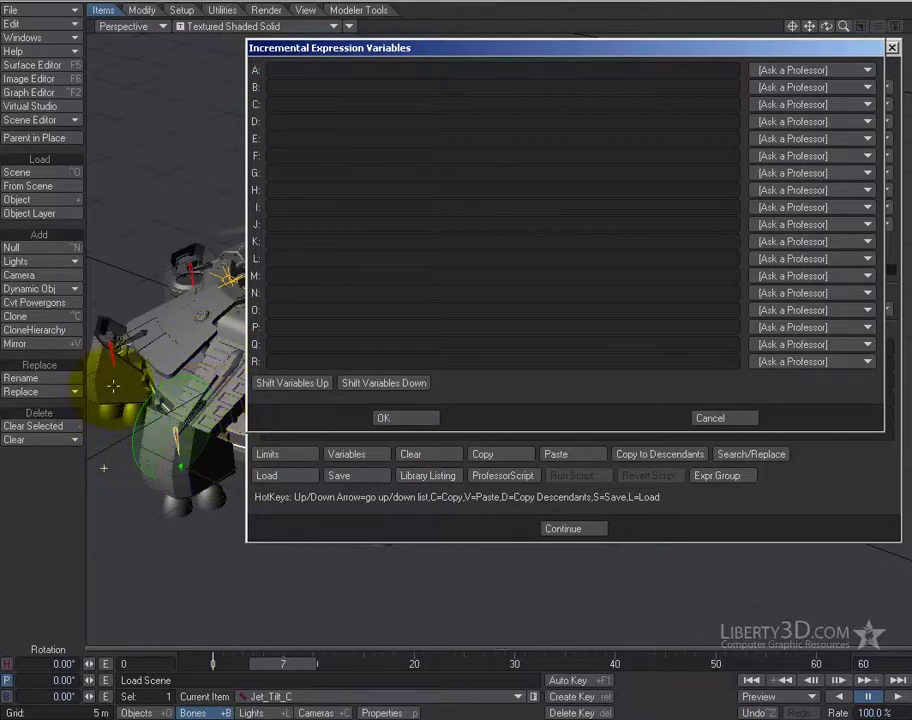
{"action": "left_click", "coordinate": [288, 71]}
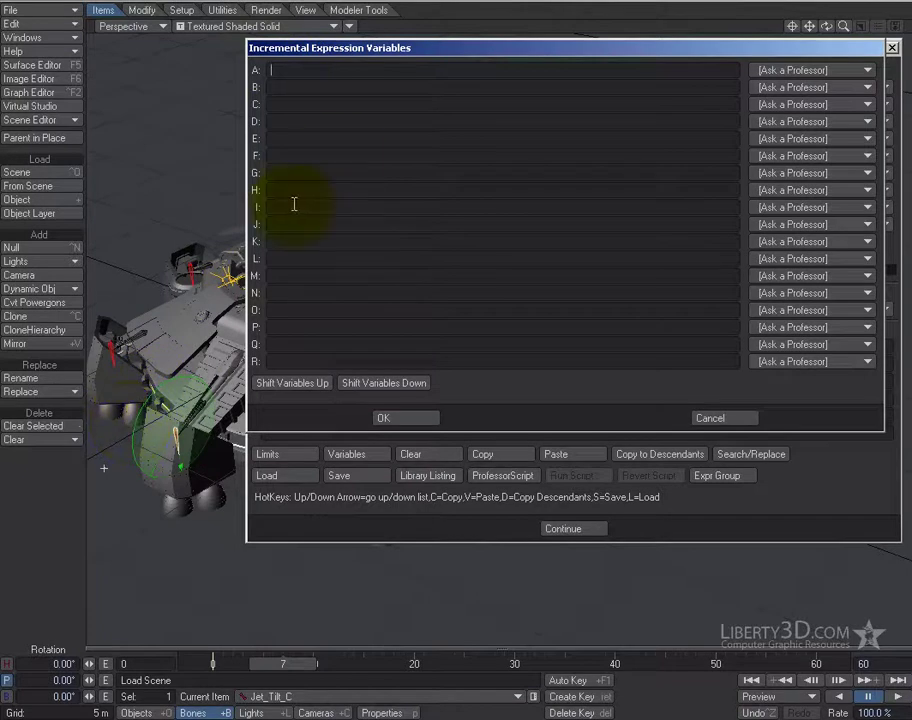
{"action": "left_click", "coordinate": [801, 71]}
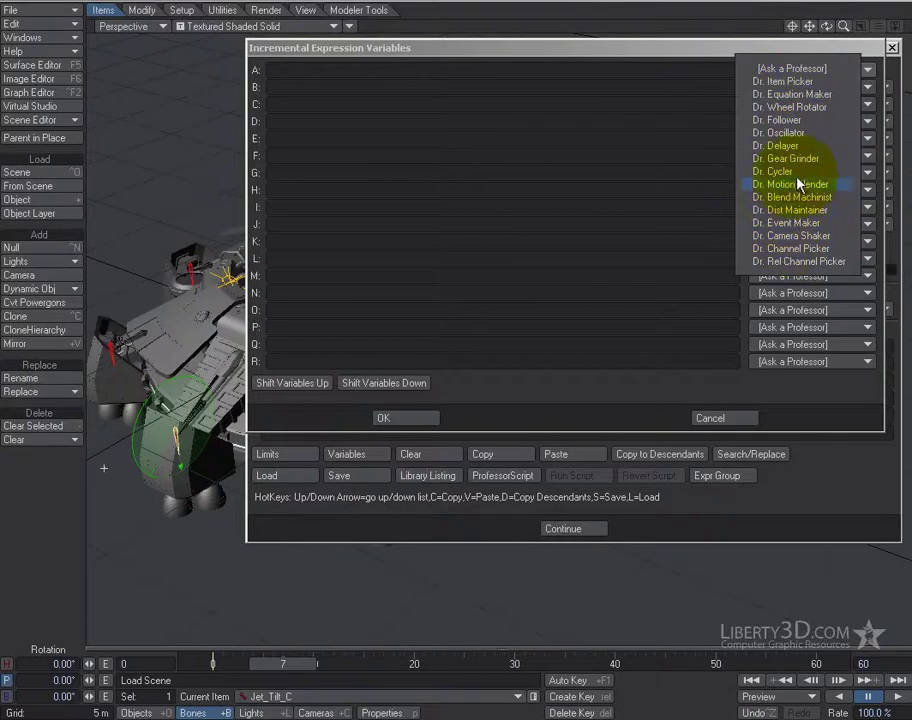
{"action": "left_click", "coordinate": [764, 95]}
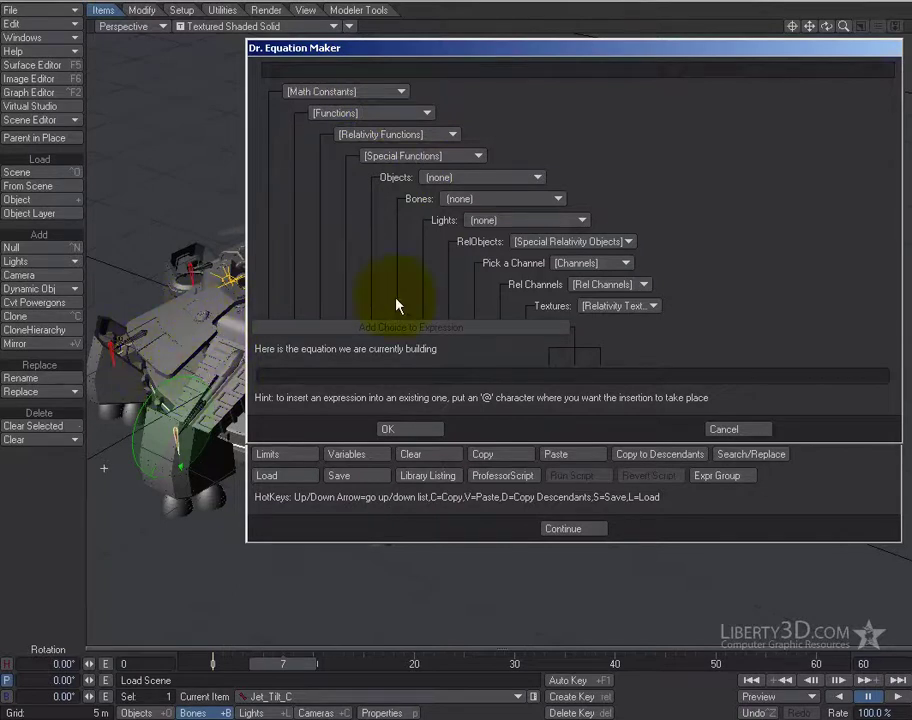
Step: Add the world Z function ZW(obj,t) to the equation being built
{"action": "left_click", "coordinate": [358, 134]}
{"action": "left_click", "coordinate": [358, 137]}
{"action": "left_click", "coordinate": [358, 135]}
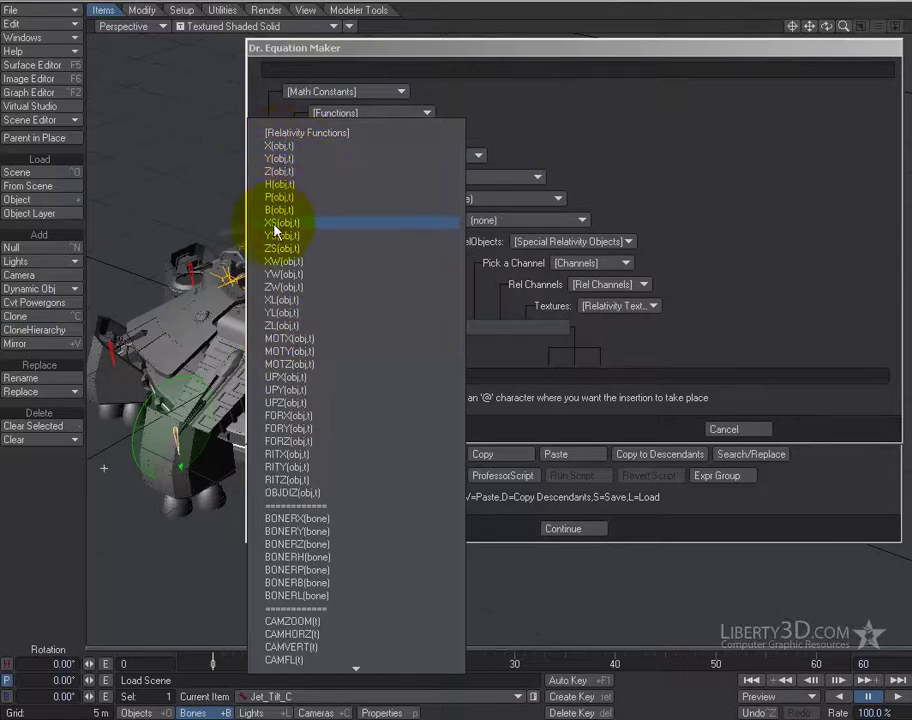
{"action": "left_click", "coordinate": [279, 287]}
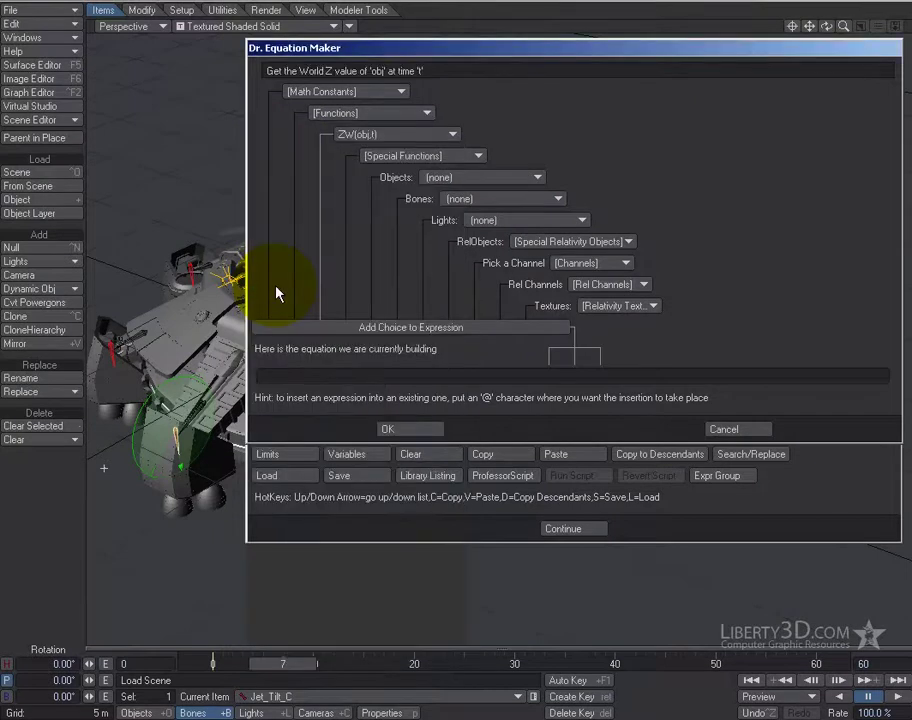
{"action": "left_click", "coordinate": [400, 329]}
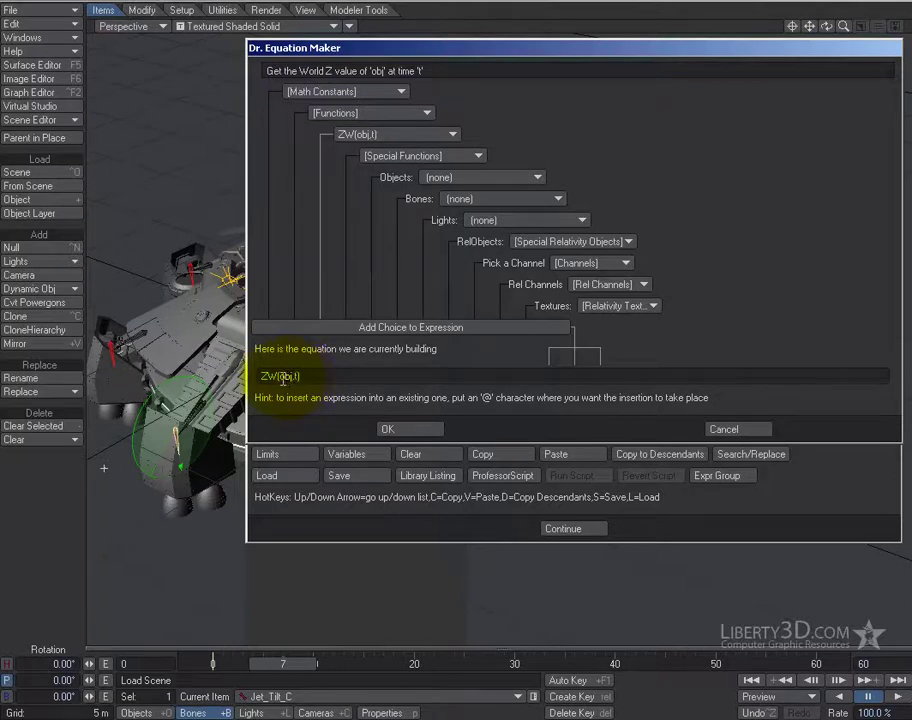
Step: Replace the obj placeholder in the ZW function with the KP_Lifter_setup_v022:Ship object, using an @ insertion marker
{"action": "left_click_drag", "start_coordinate": [281, 378], "coordinate": [494, 400]}
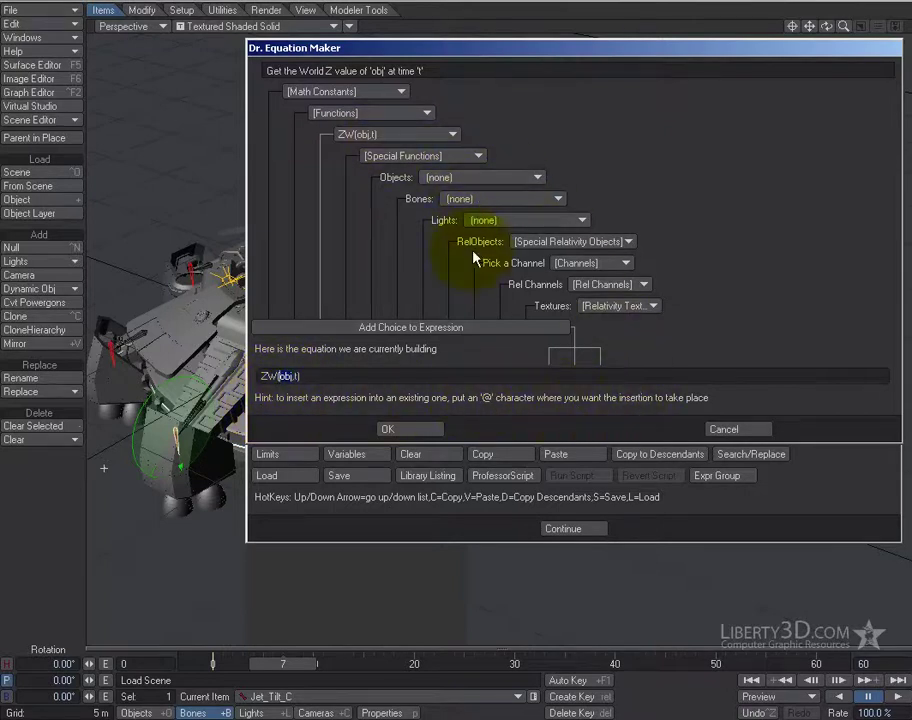
{"action": "left_click", "coordinate": [322, 376]}
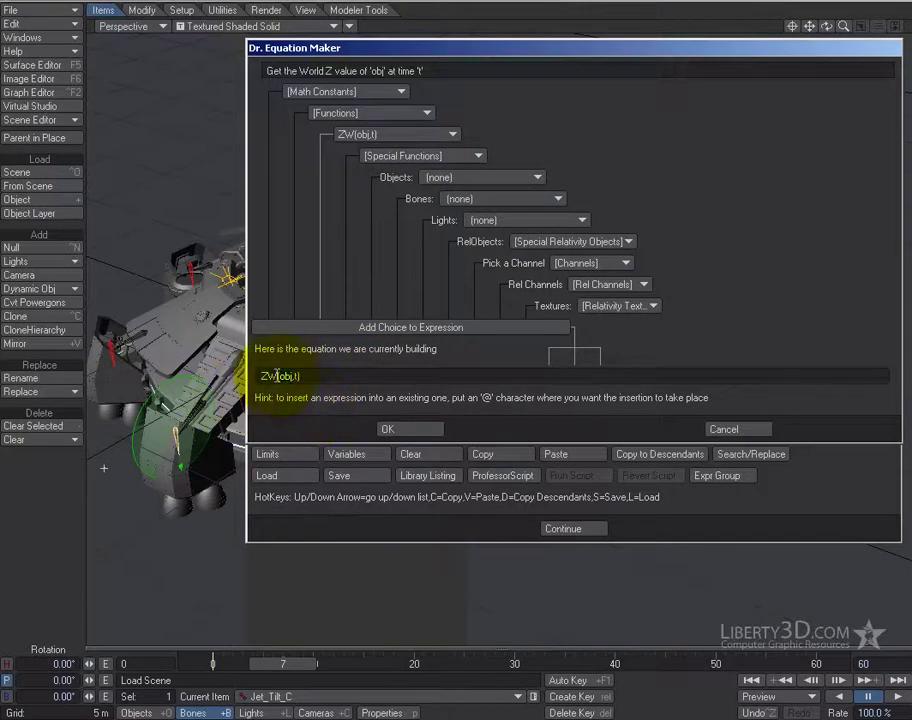
{"action": "double_click", "coordinate": [285, 376]}
{"action": "type", "text": "@"}
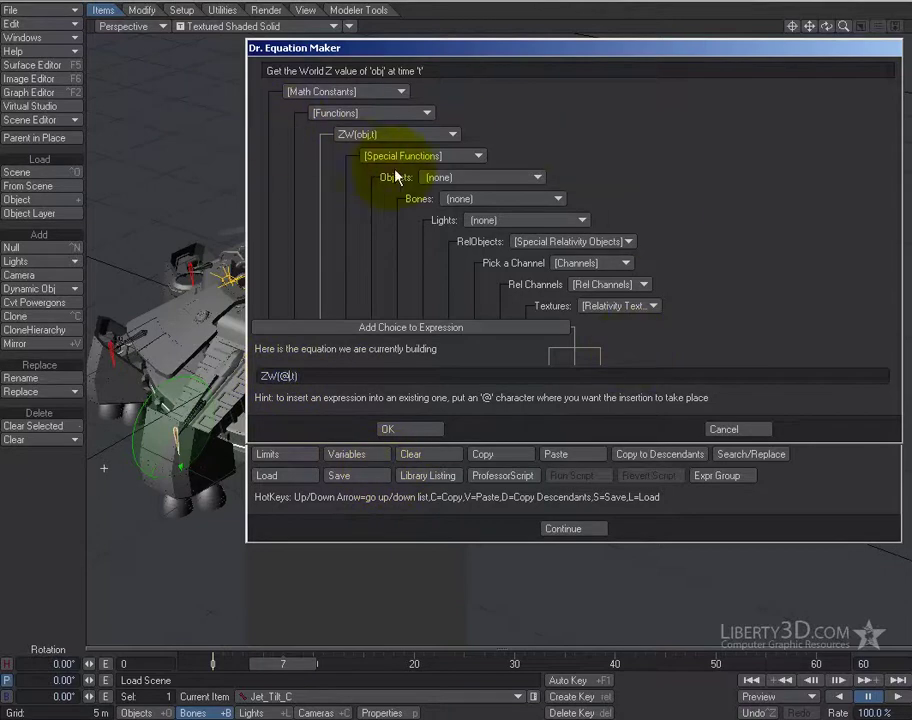
{"action": "left_click", "coordinate": [446, 178]}
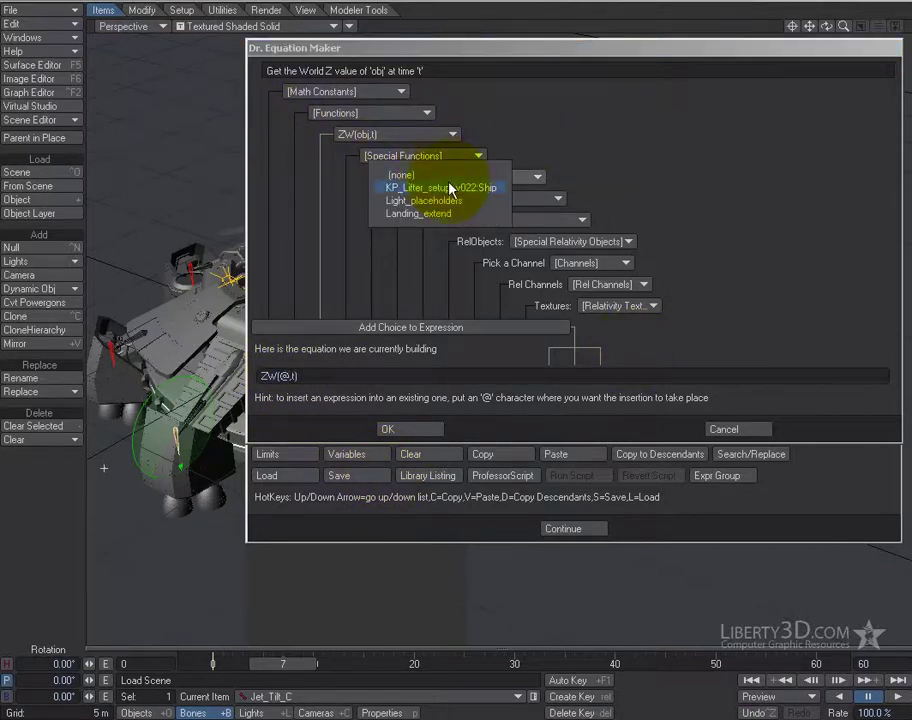
{"action": "left_click", "coordinate": [455, 188]}
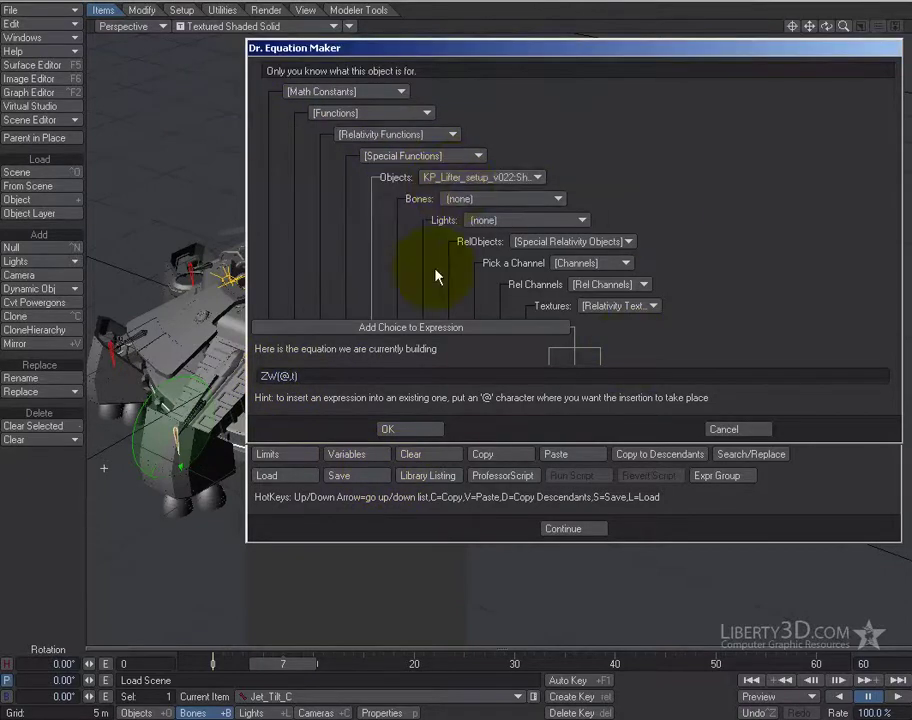
{"action": "left_click", "coordinate": [417, 329]}
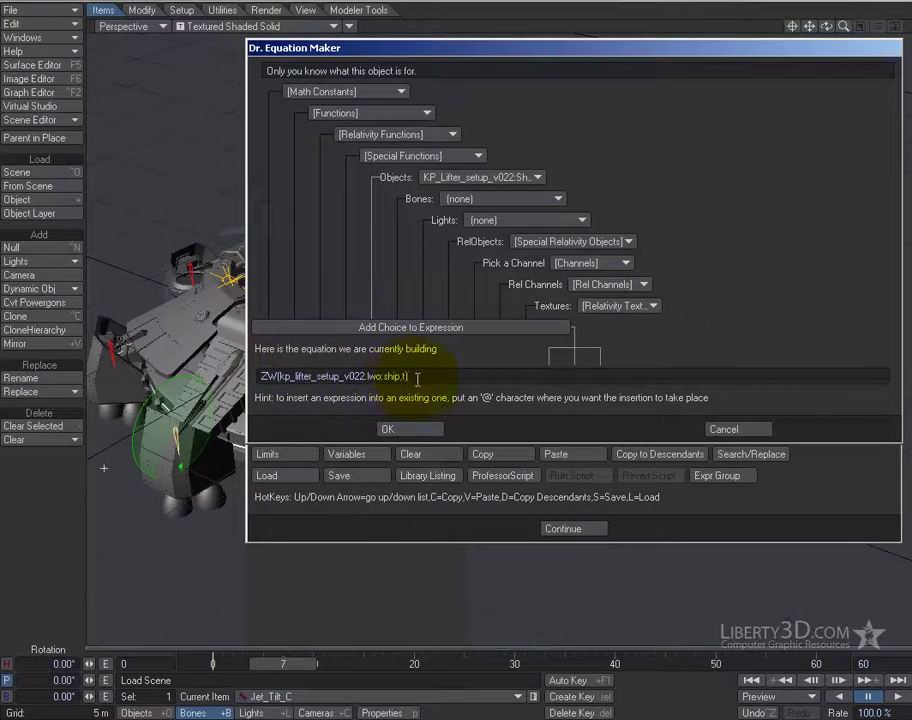
Step: Extend the equation with a second copy of the term offset in time: - ZW(kp_lifter_setup_v022.lwo:ship,t - .04)
{"action": "left_click_drag", "start_coordinate": [407, 376], "coordinate": [250, 370]}
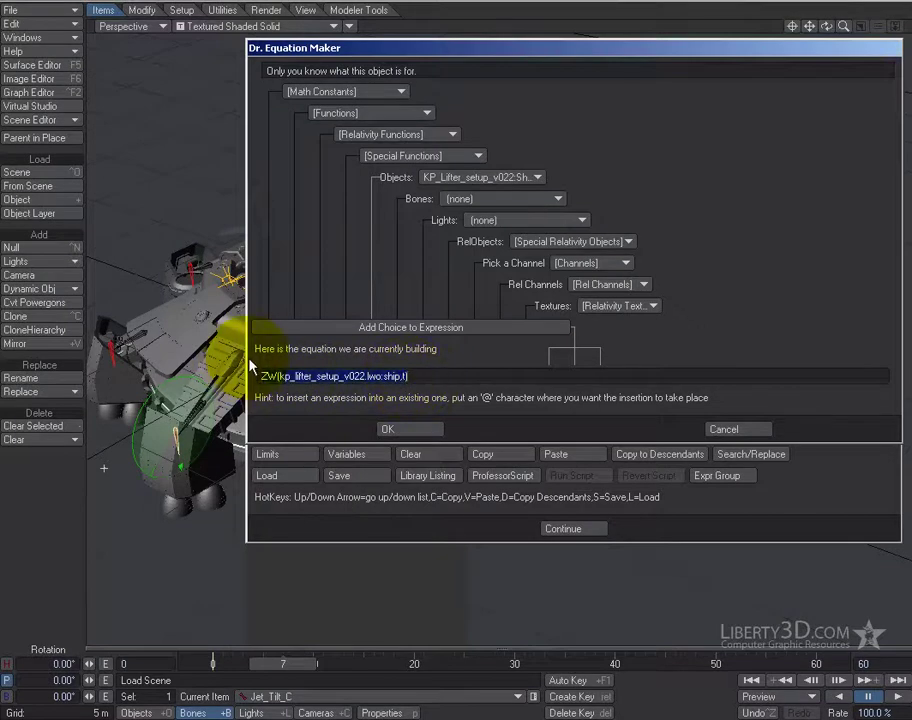
{"action": "left_click", "coordinate": [380, 385]}
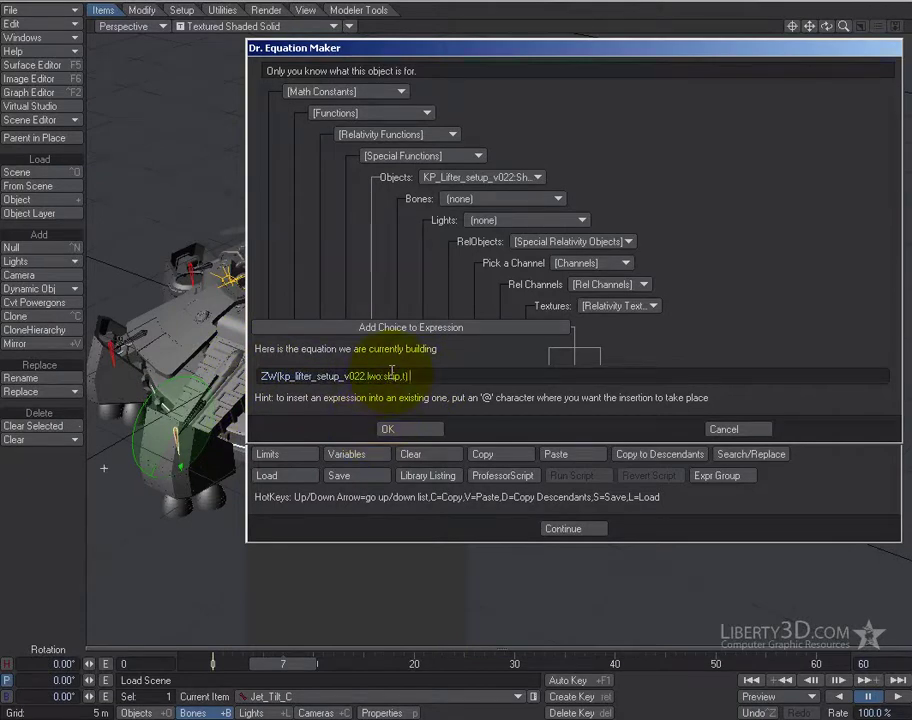
{"action": "type", "text": "-"}
{"action": "type", "text": "ZW(kp_lifter_setup_v022.lwo:ship,t)"}
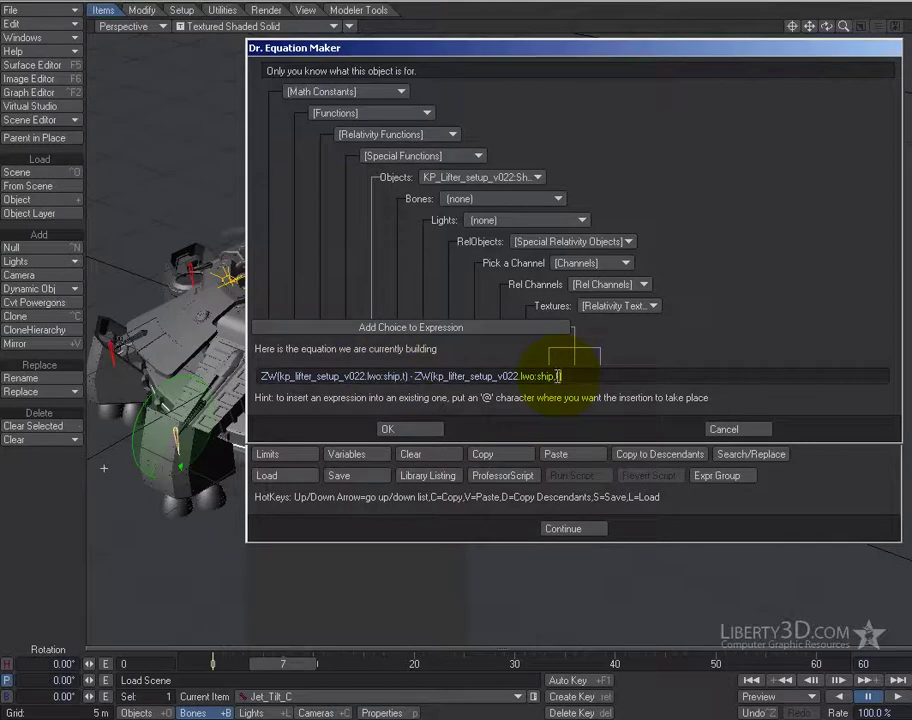
{"action": "type", "text": "-"}
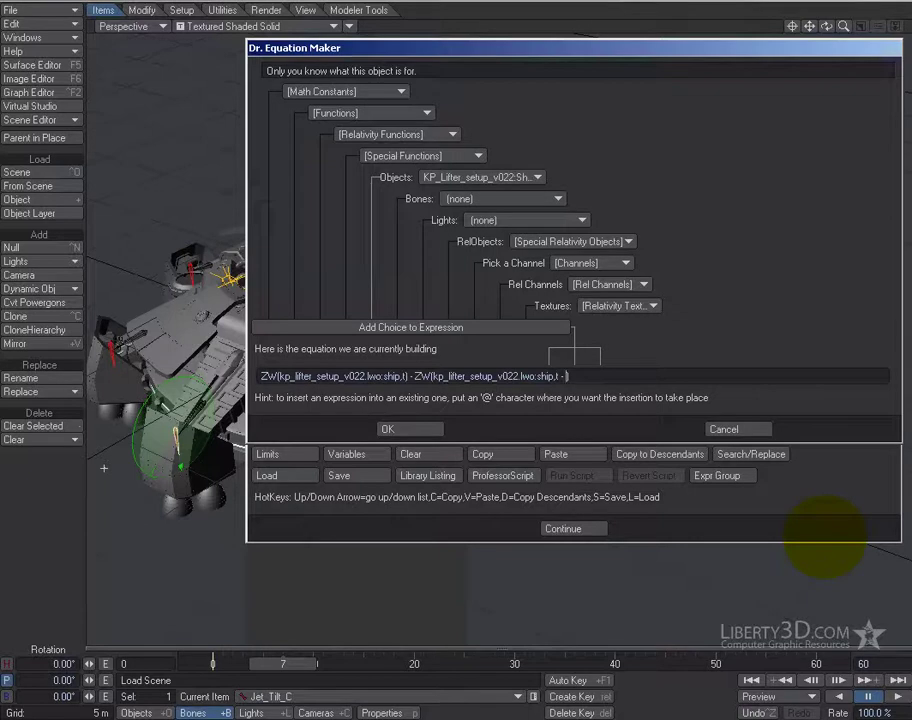
{"action": "type", "text": ".04)"}
Step: Replace the .04 time offset in the second ZW term with (1 / fps)
{"action": "left_click_drag", "start_coordinate": [580, 375], "coordinate": [566, 376]}
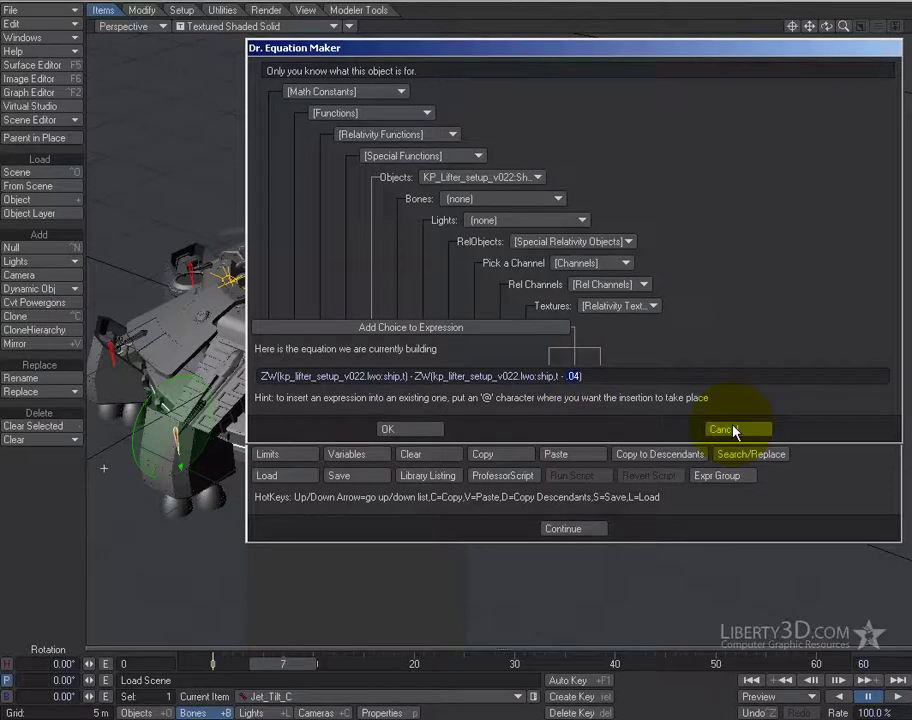
{"action": "type", "text": "(1 / fps_"}
{"action": "key", "text": "BackSpace"}
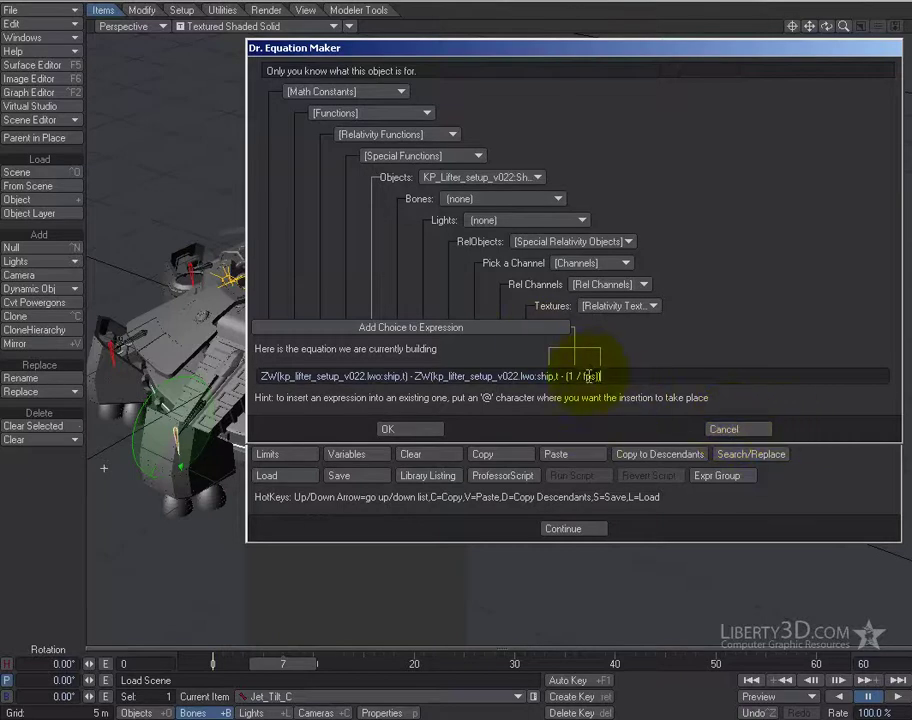
Step: Replace fps in the second ZW term with the #fps function, using an @ insertion marker, and accept the equation for variable A
{"action": "key", "text": "shift+Left"}
{"action": "key", "text": "shift+Left"}
{"action": "key", "text": "shift+Left"}
{"action": "type", "text": "@"}
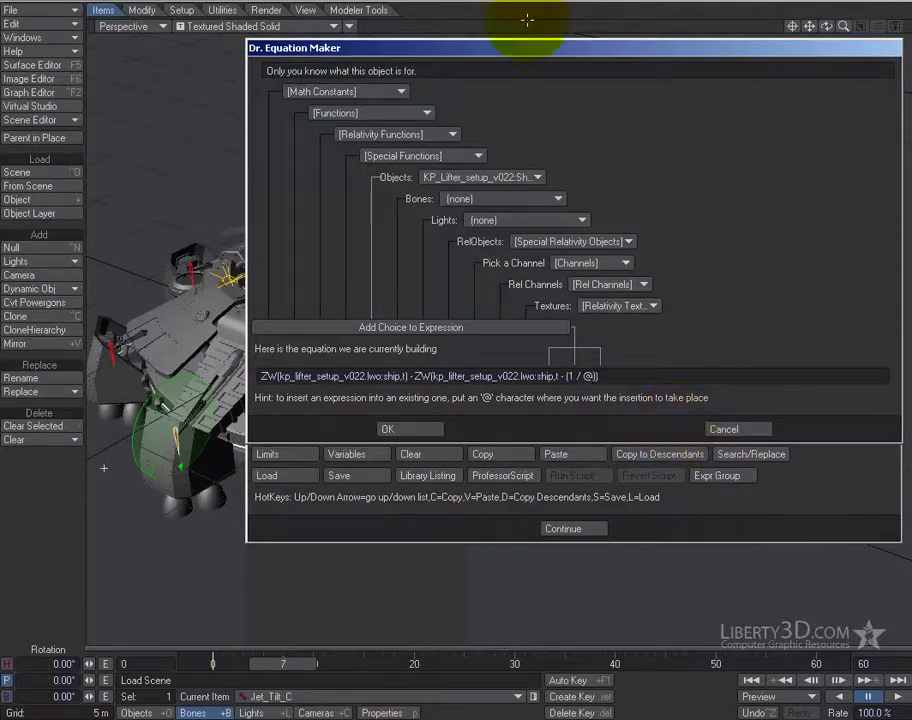
{"action": "left_click", "coordinate": [396, 138]}
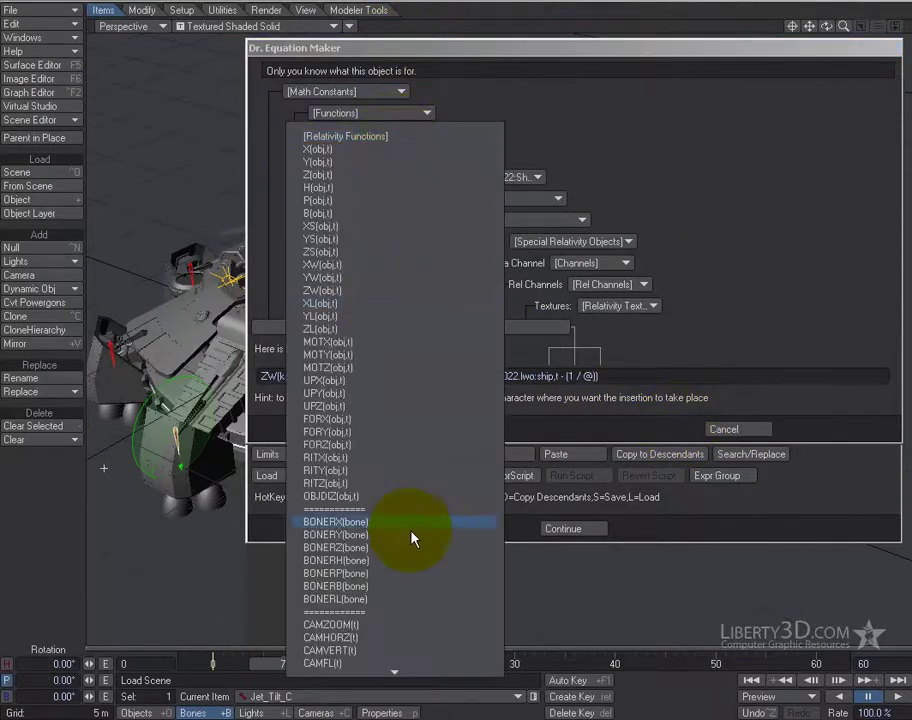
{"action": "mouse_move", "coordinate": [410, 673]}
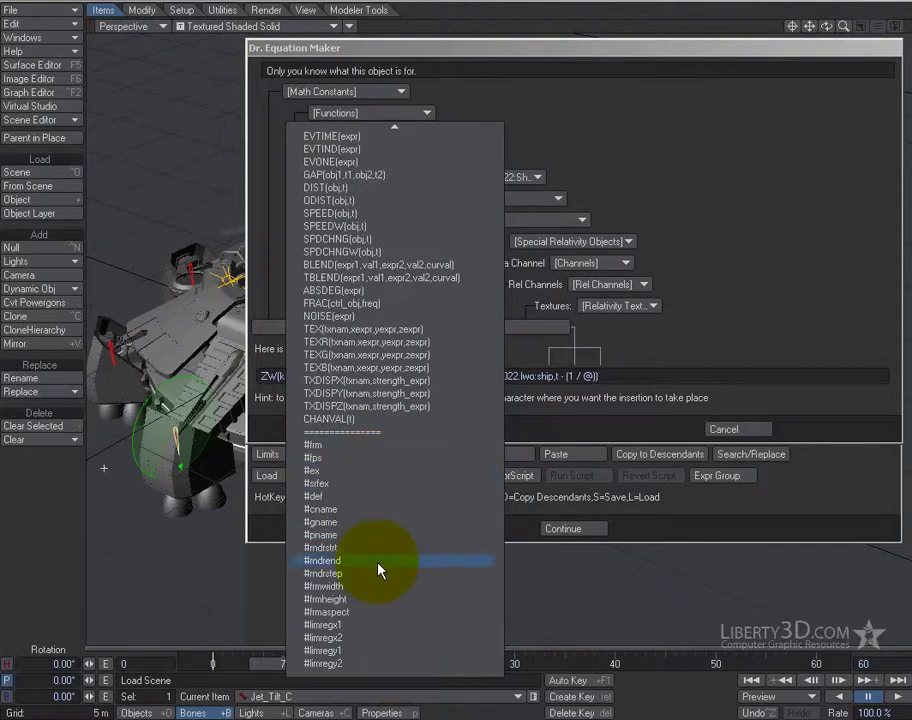
{"action": "left_click", "coordinate": [316, 458]}
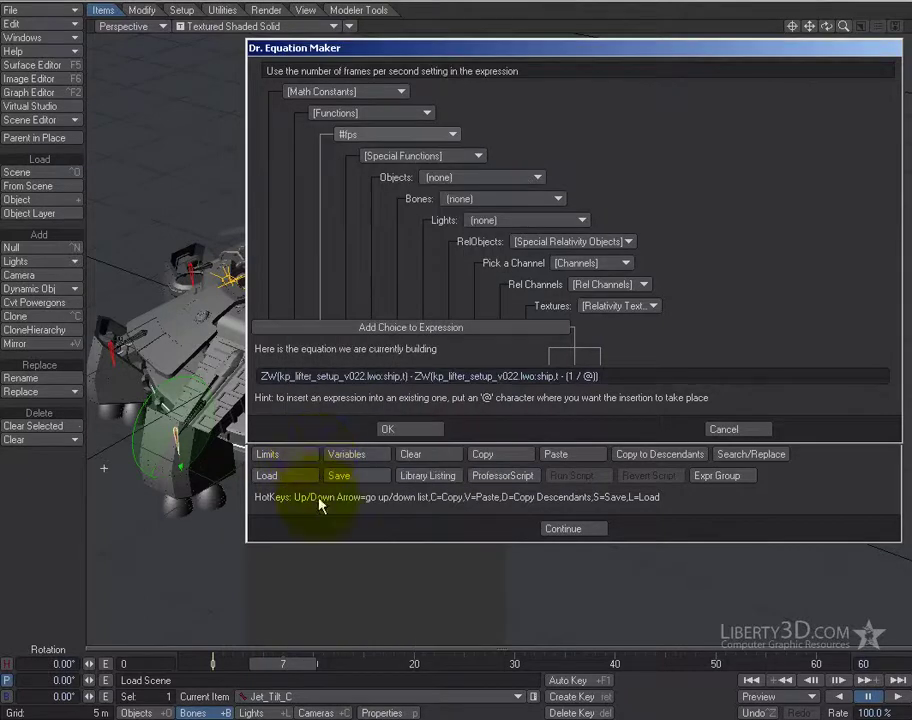
{"action": "left_click", "coordinate": [342, 330]}
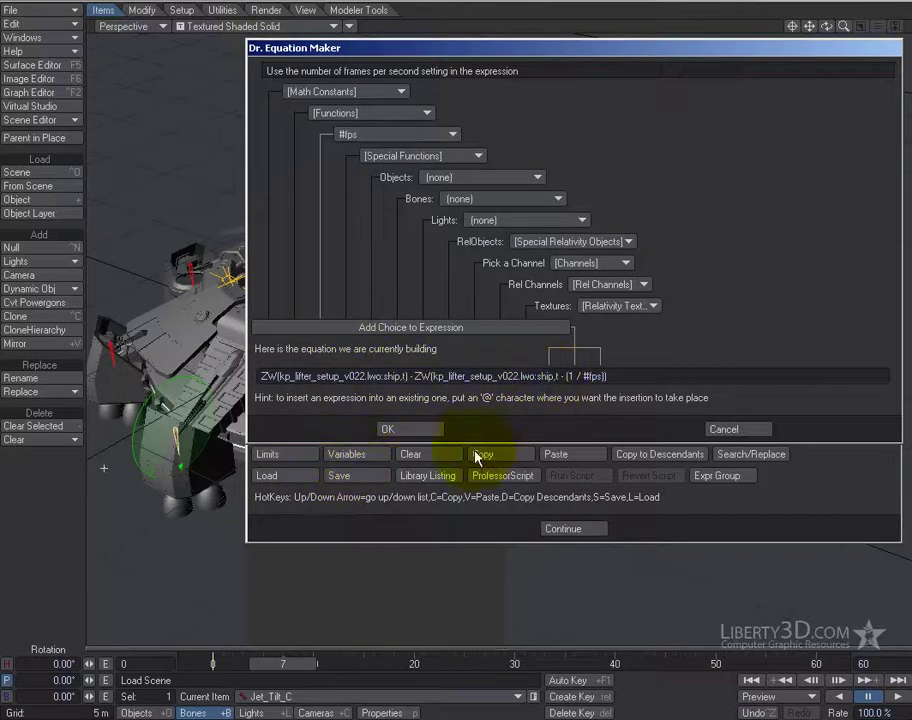
{"action": "left_click", "coordinate": [412, 429]}
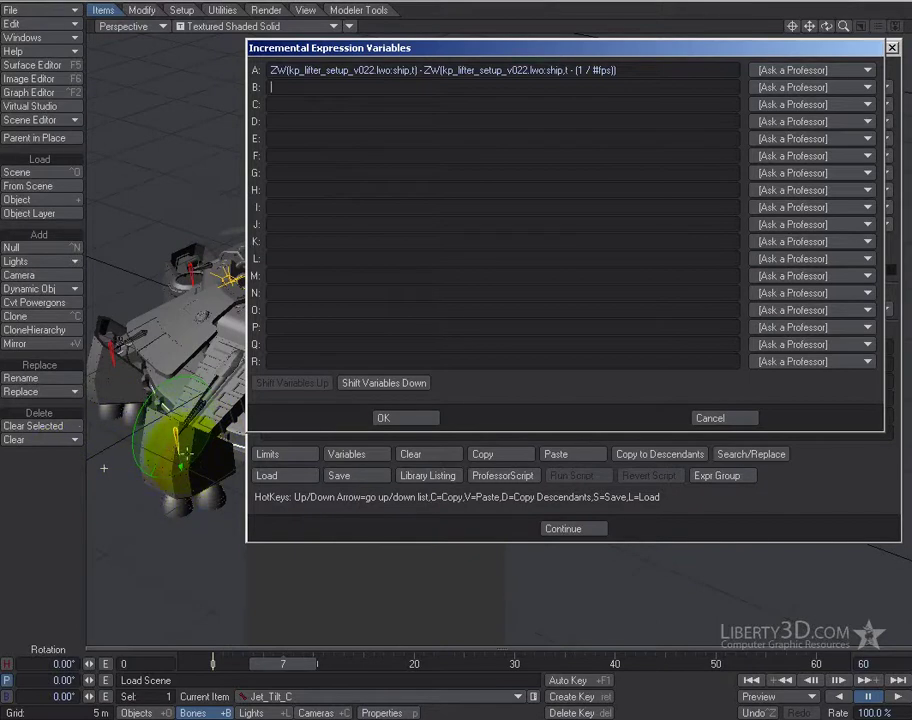
Step: Start an equation for variable B with Dr. Equation Maker and add the TBLEND(expr1,val1,expr2,val2,curval) function
{"action": "left_click", "coordinate": [190, 461]}
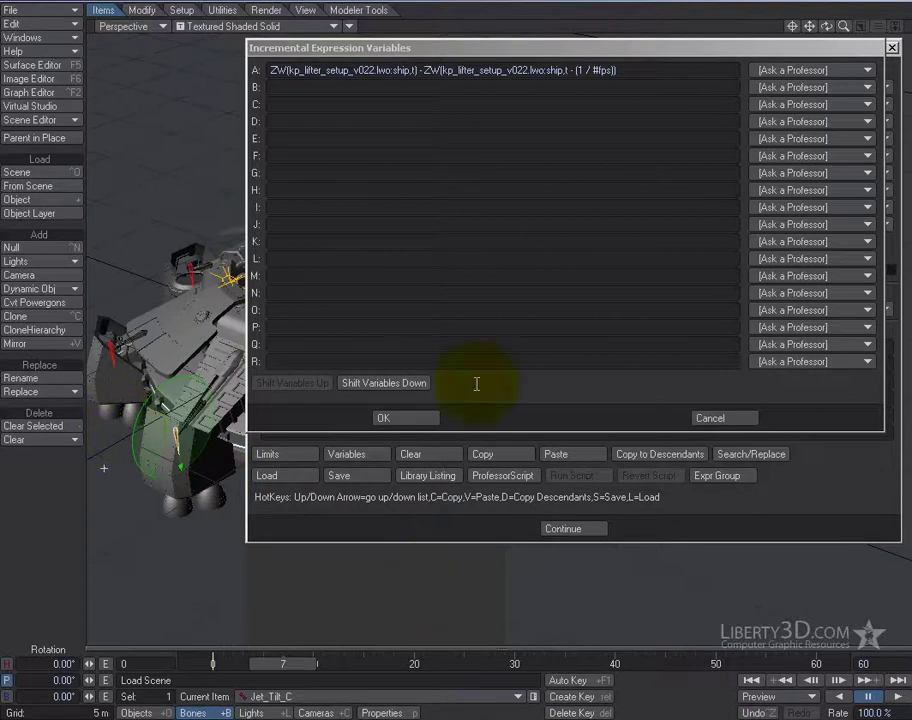
{"action": "left_click", "coordinate": [305, 88]}
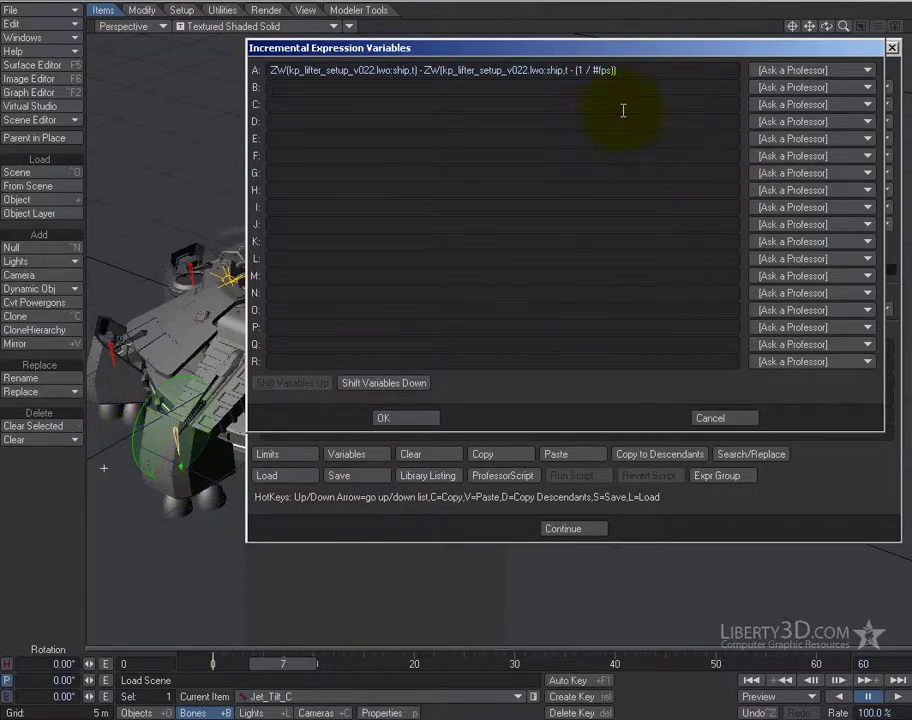
{"action": "left_click", "coordinate": [799, 90]}
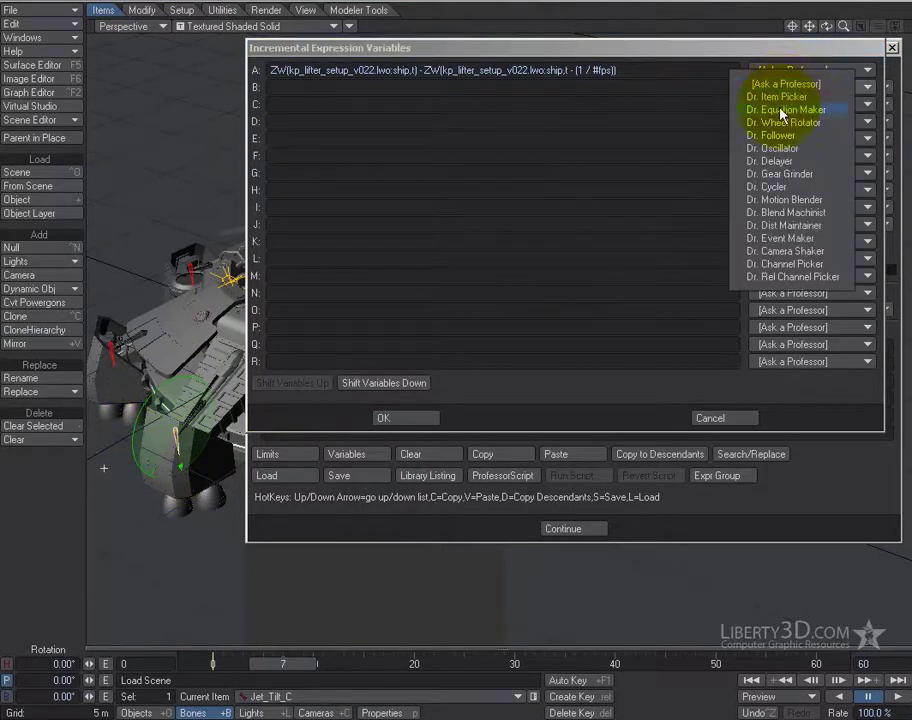
{"action": "left_click", "coordinate": [781, 111]}
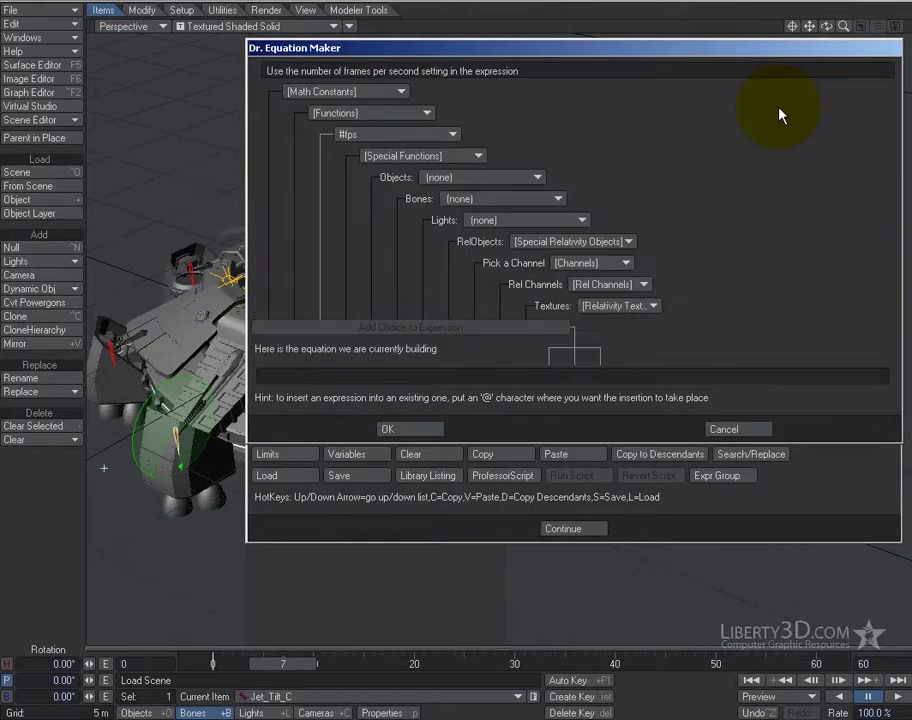
{"action": "left_click", "coordinate": [346, 133]}
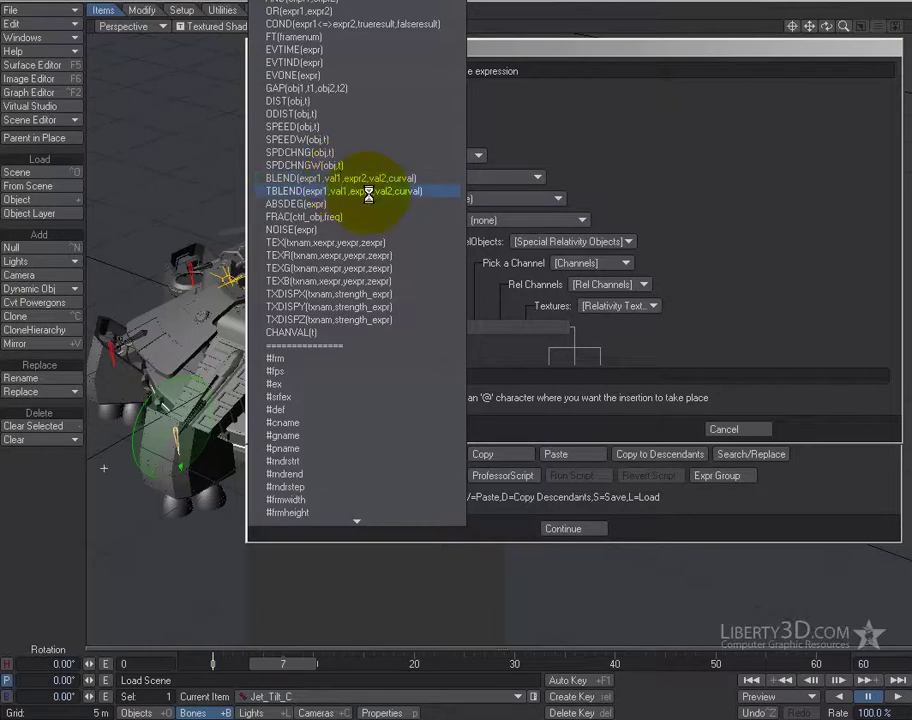
{"action": "left_click", "coordinate": [289, 191]}
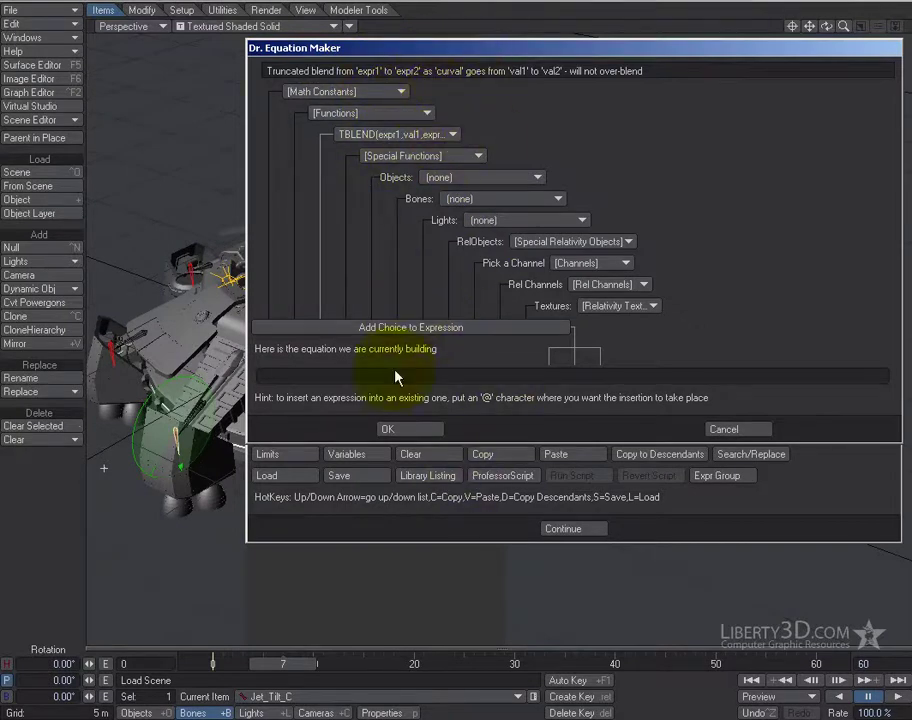
{"action": "left_click", "coordinate": [366, 329]}
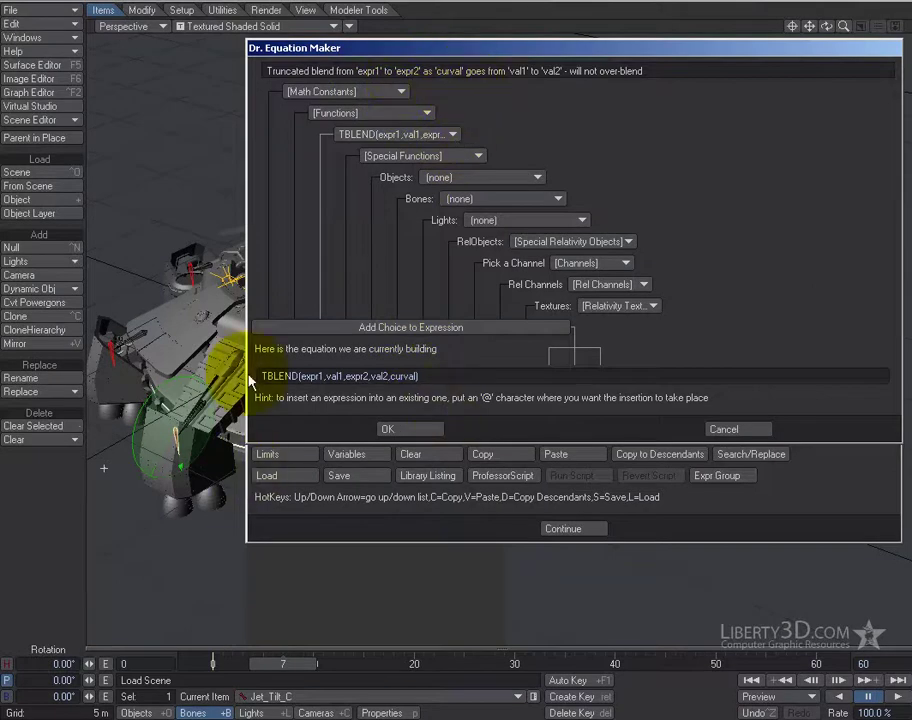
Step: Set both the expr1 and val1 arguments of the TBLEND function to 0
{"action": "left_click", "coordinate": [310, 376]}
{"action": "left_click", "coordinate": [321, 376]}
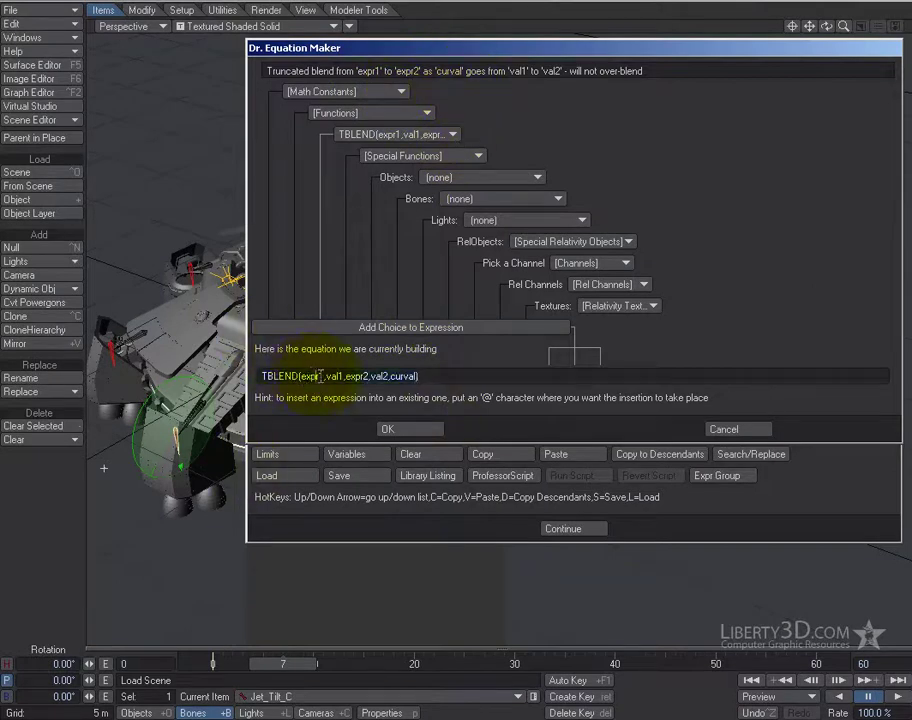
{"action": "left_click_drag", "start_coordinate": [323, 376], "coordinate": [301, 376]}
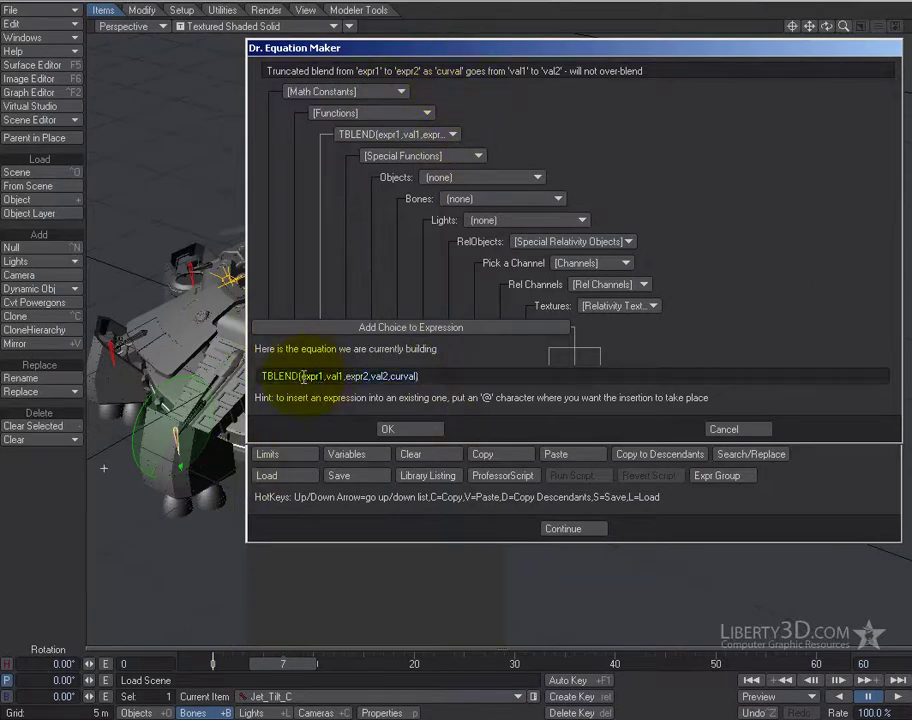
{"action": "type", "text": "0"}
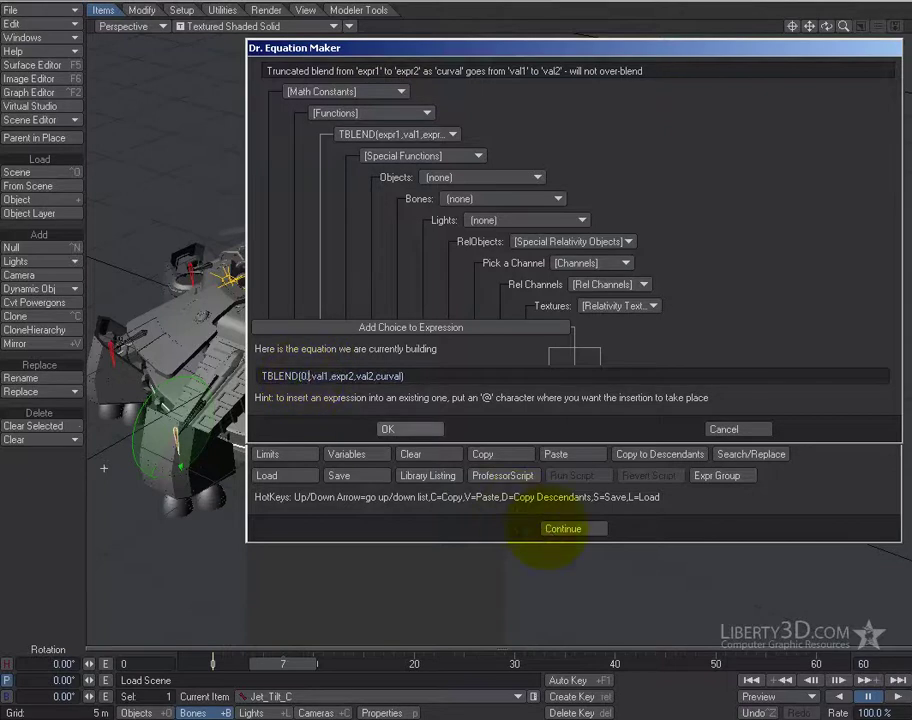
{"action": "key", "text": "Right"}
{"action": "key", "text": "Delete"}
{"action": "key", "text": "Delete"}
{"action": "key", "text": "Delete"}
{"action": "key", "text": "Delete"}
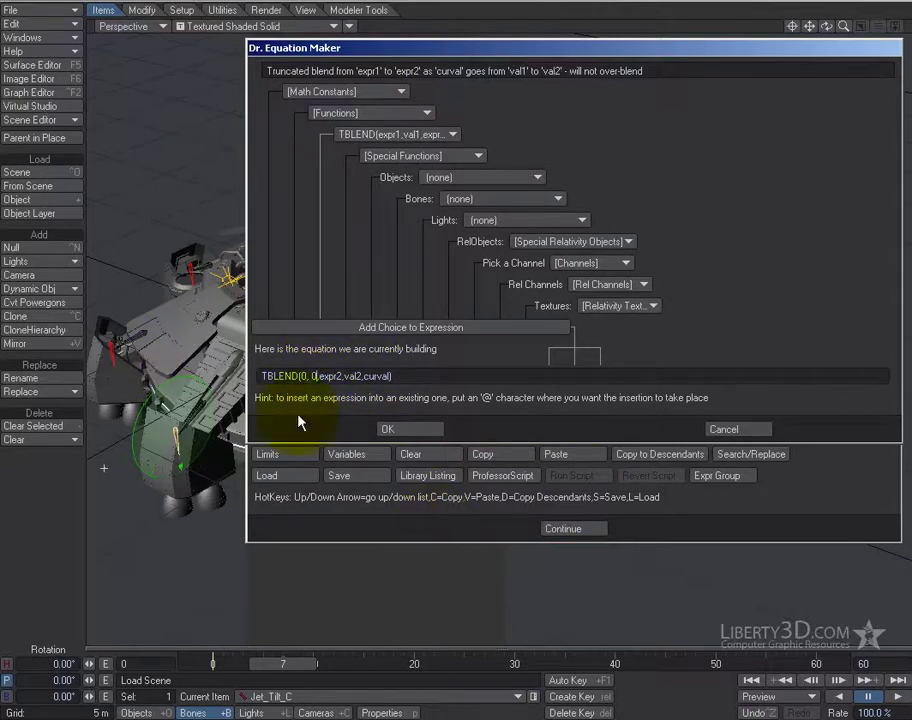
Step: Set the expr2 argument of the TBLEND function to 1
{"action": "left_click", "coordinate": [312, 376]}
{"action": "left_click", "coordinate": [320, 376]}
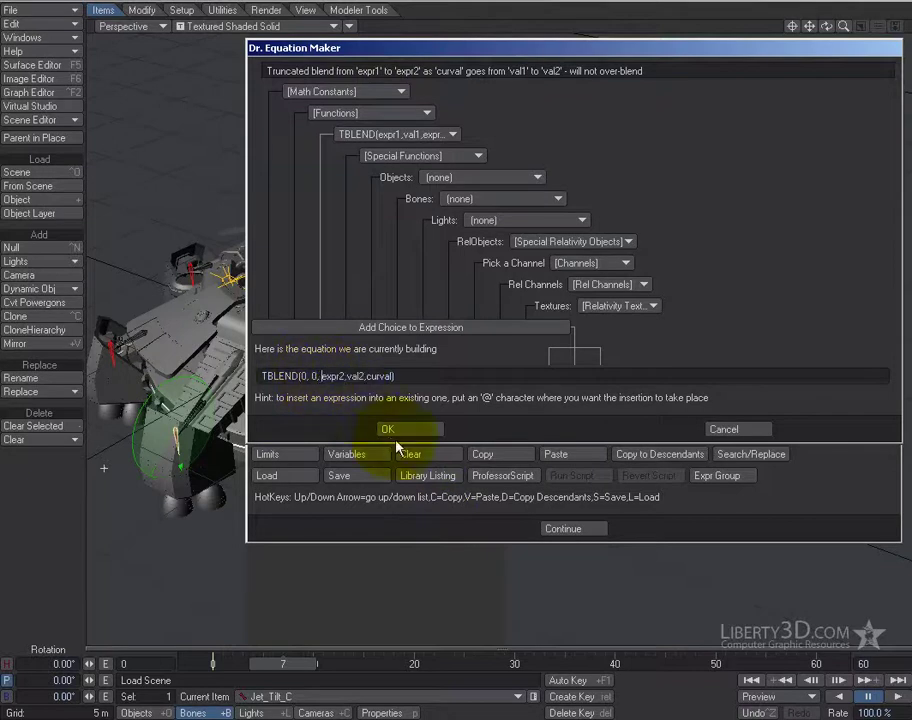
{"action": "key", "text": "Delete"}
{"action": "key", "text": "Delete"}
{"action": "key", "text": "Delete"}
{"action": "key", "text": "Delete"}
{"action": "key", "text": "Delete"}
{"action": "type", "text": "1"}
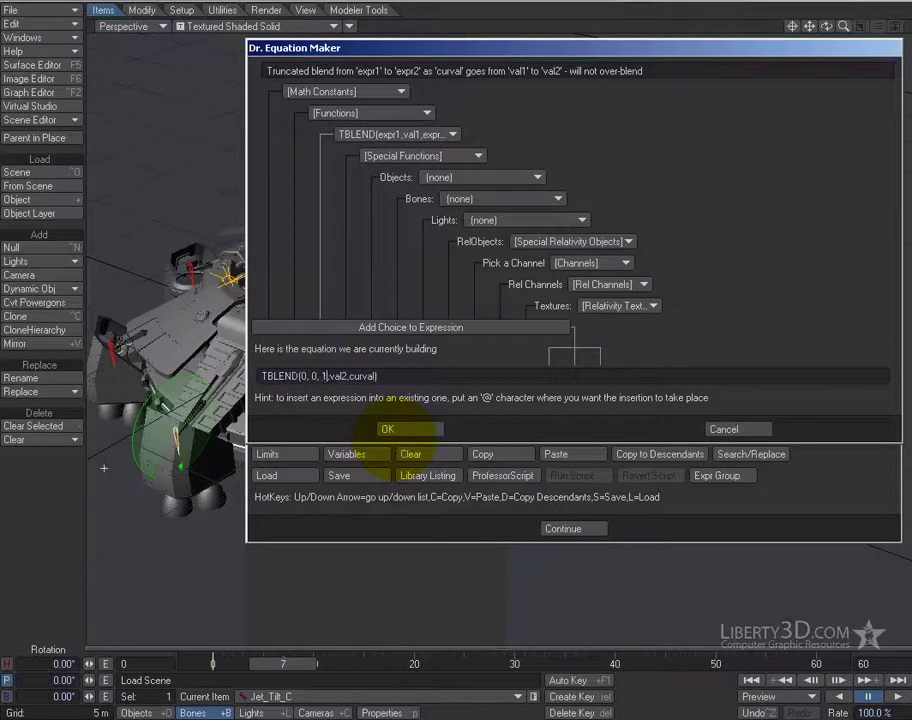
Step: Set the val2 argument of the TBLEND function to 2.5 and accept the equation for variable B
{"action": "key", "text": "Delete"}
{"action": "key", "text": "Delete"}
{"action": "key", "text": "Delete"}
{"action": "key", "text": "Delete"}
{"action": "type", "text": "2.5"}
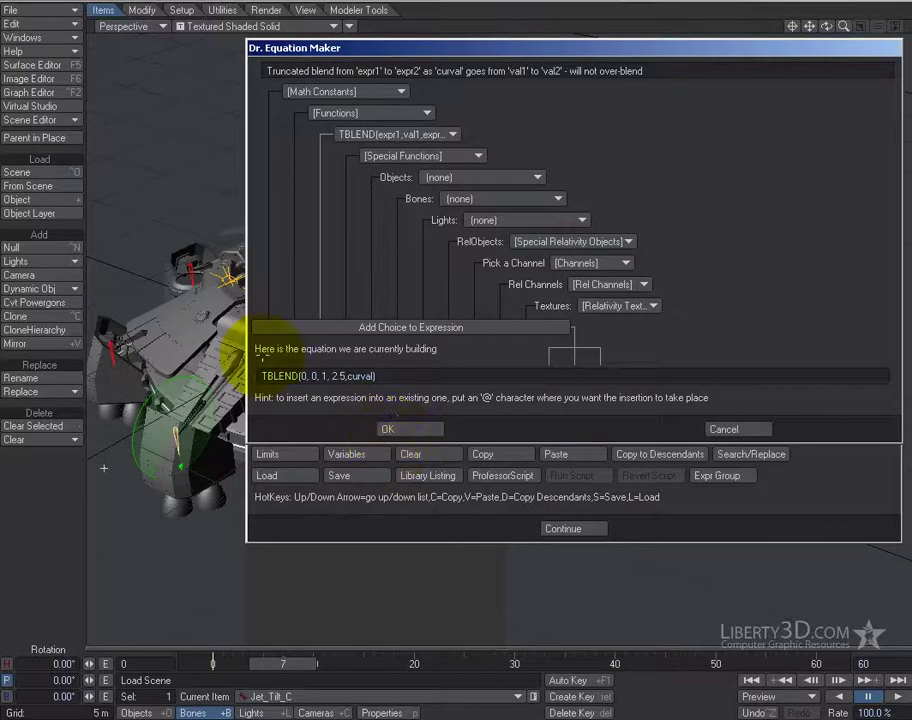
{"action": "double_click", "coordinate": [366, 377]}
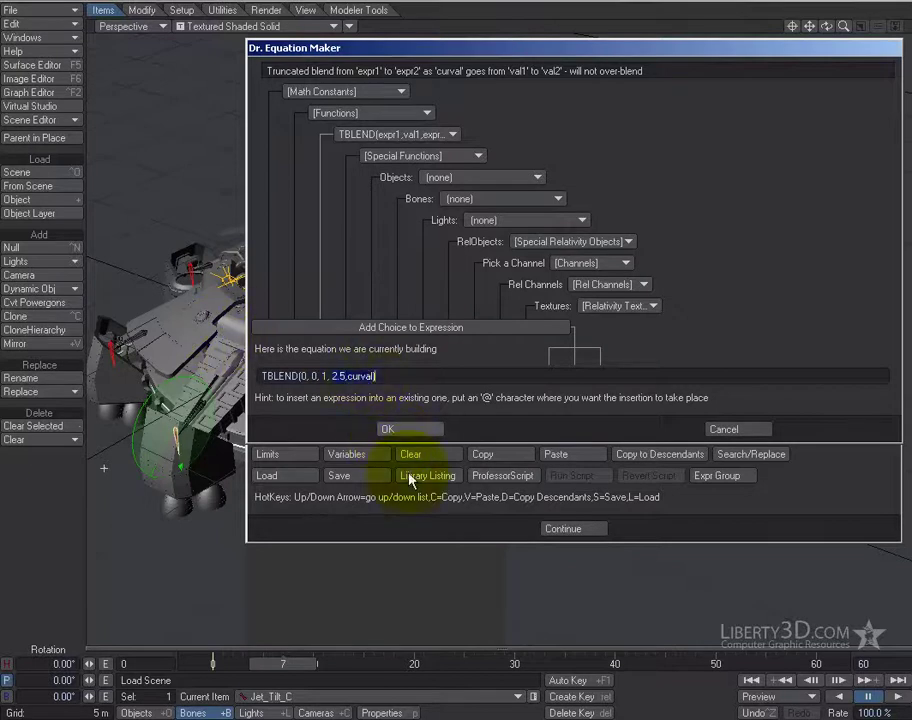
{"action": "left_click", "coordinate": [347, 377]}
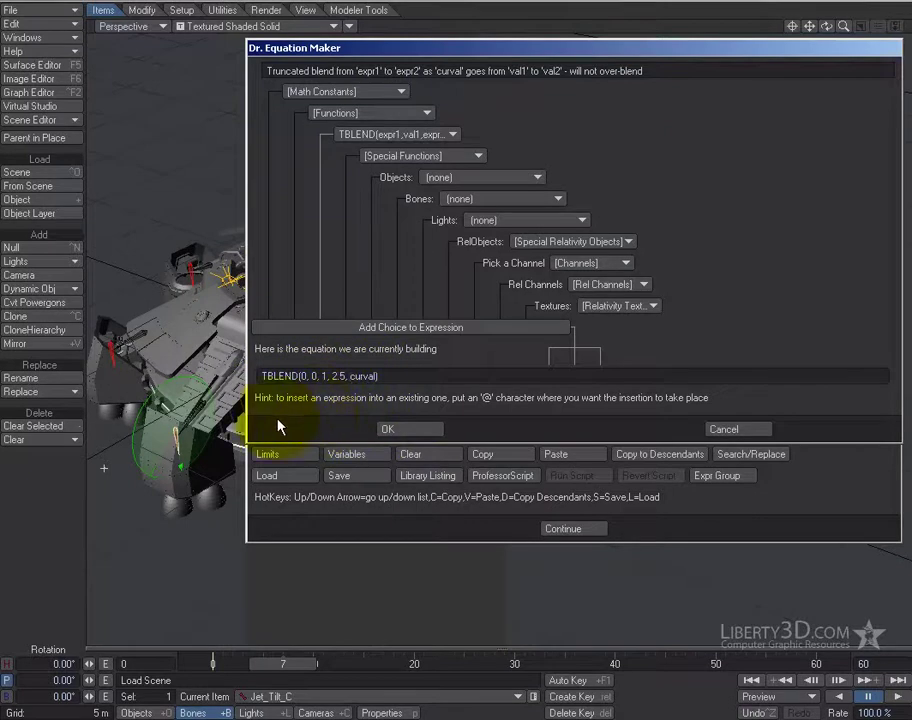
{"action": "left_click", "coordinate": [390, 429]}
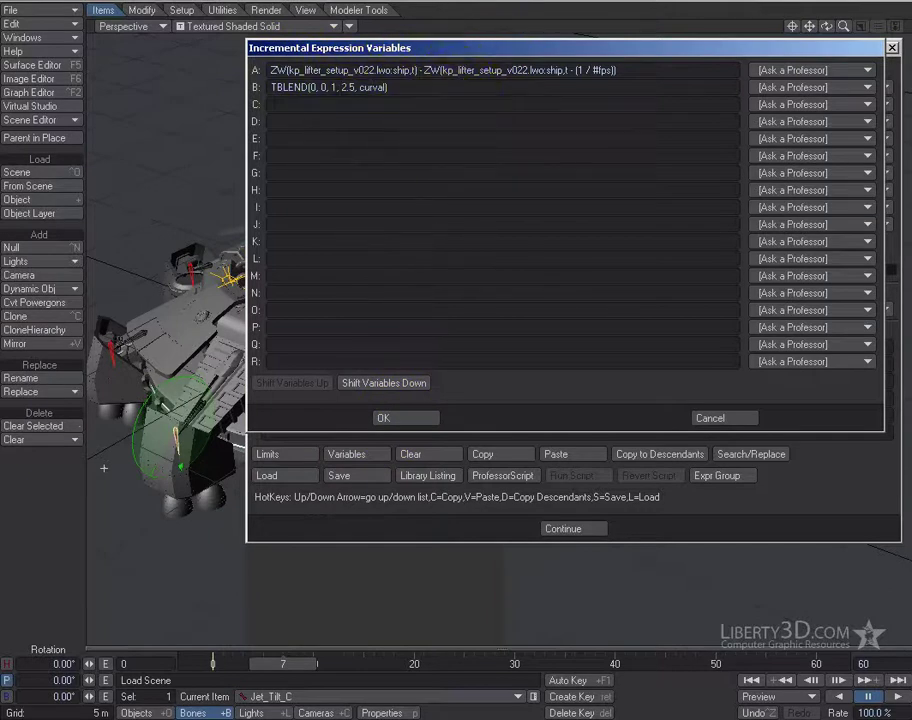
Step: Replace the curval placeholder in variable B with abs(#a)
{"action": "double_click", "coordinate": [364, 88]}
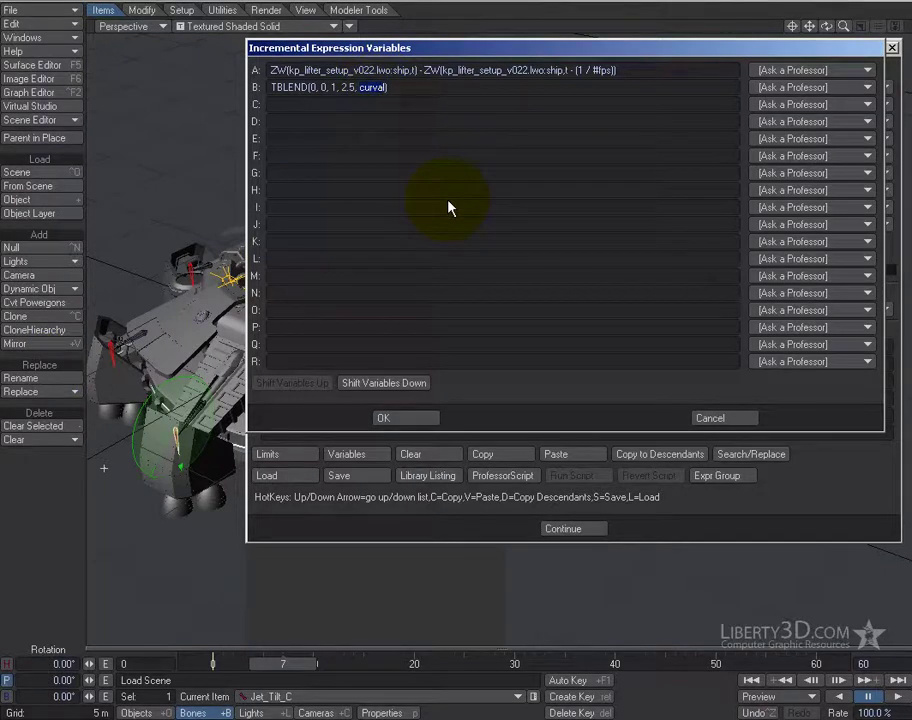
{"action": "type", "text": "a"}
{"action": "type", "text": "#a)"}
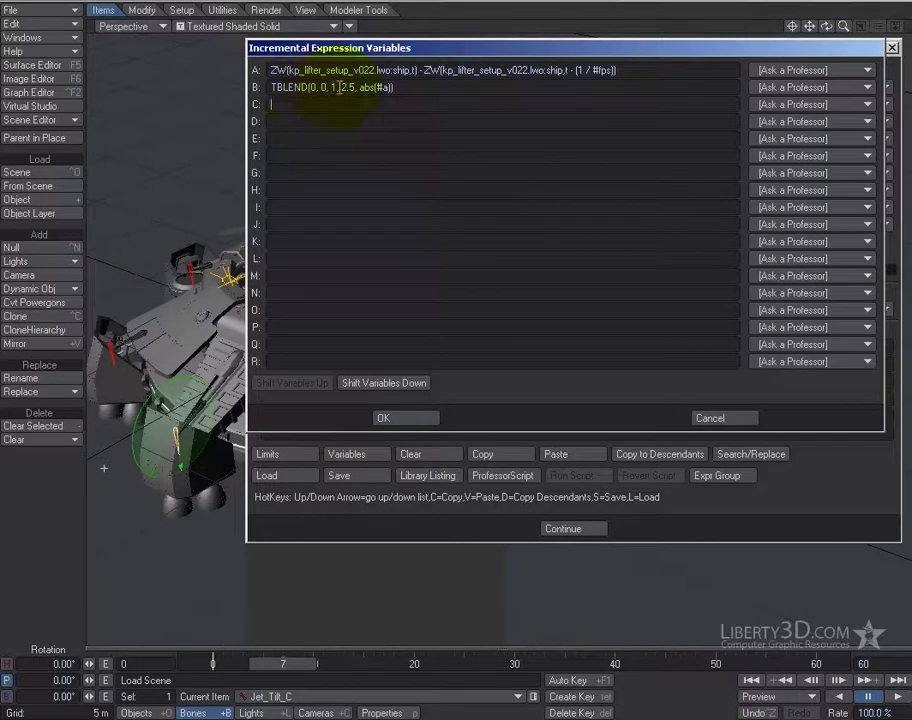
{"action": "left_click", "coordinate": [405, 104]}
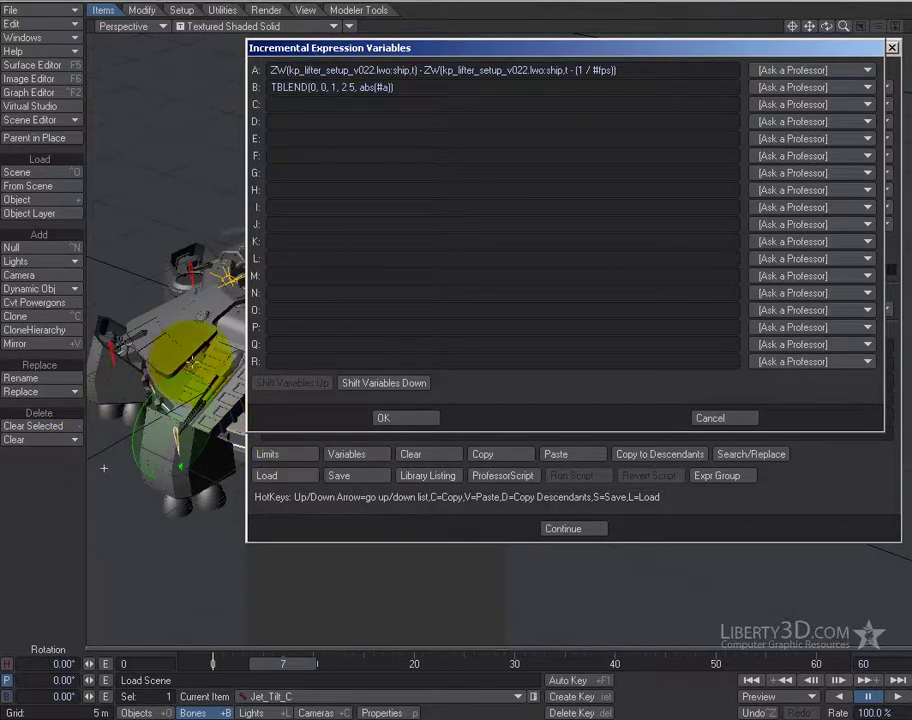
{"action": "left_click_drag", "start_coordinate": [271, 70], "coordinate": [421, 72]}
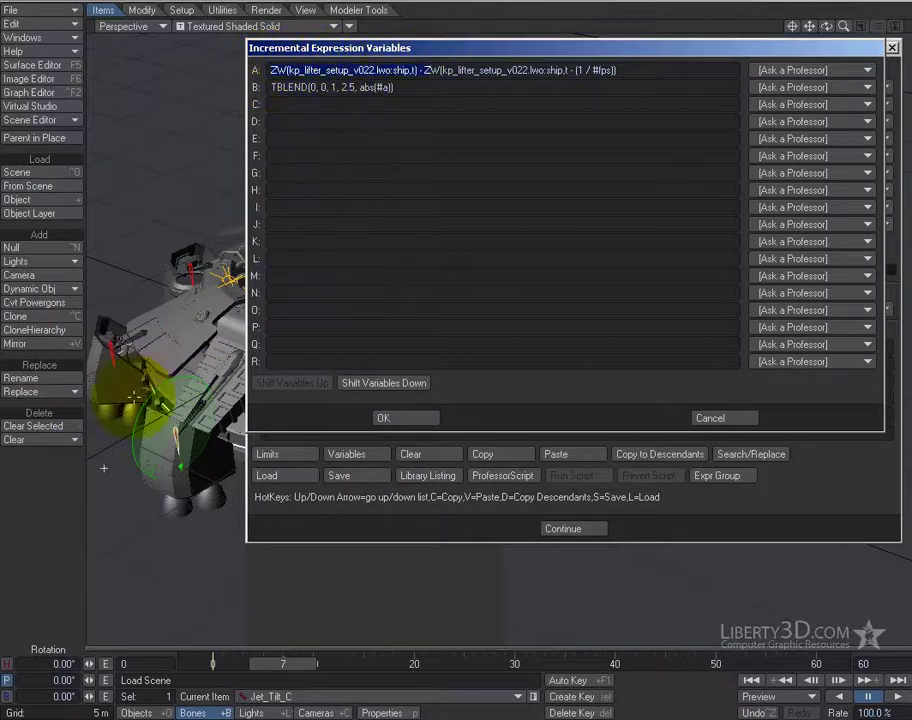
{"action": "left_click", "coordinate": [269, 90]}
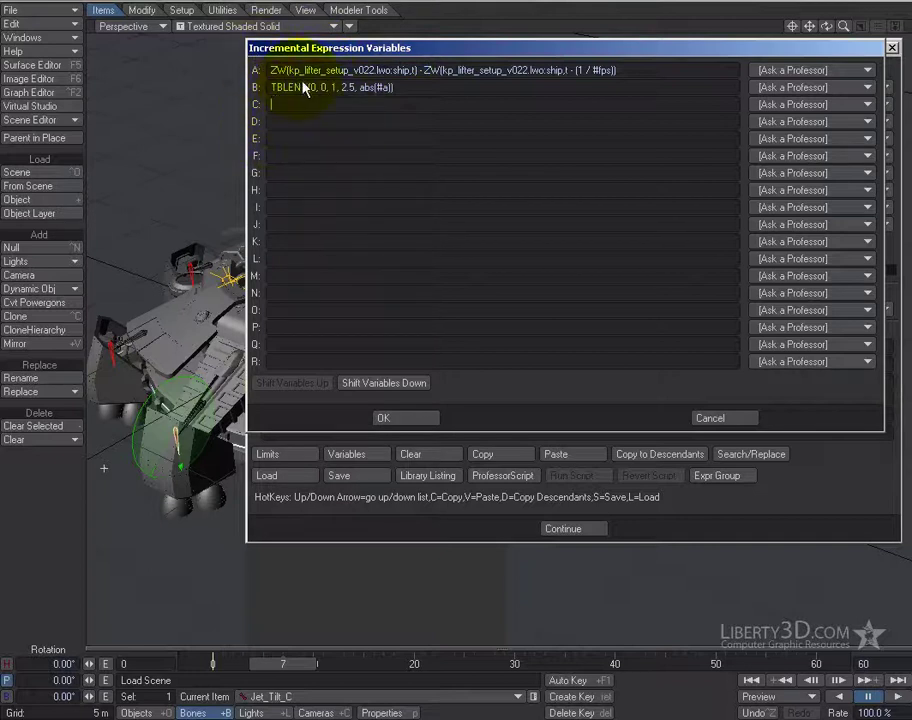
Step: Fill variable C with the COND(expr1<=>expr2,trueresult,falseresult) function using Dr. Equation Maker
{"action": "left_click", "coordinate": [258, 104]}
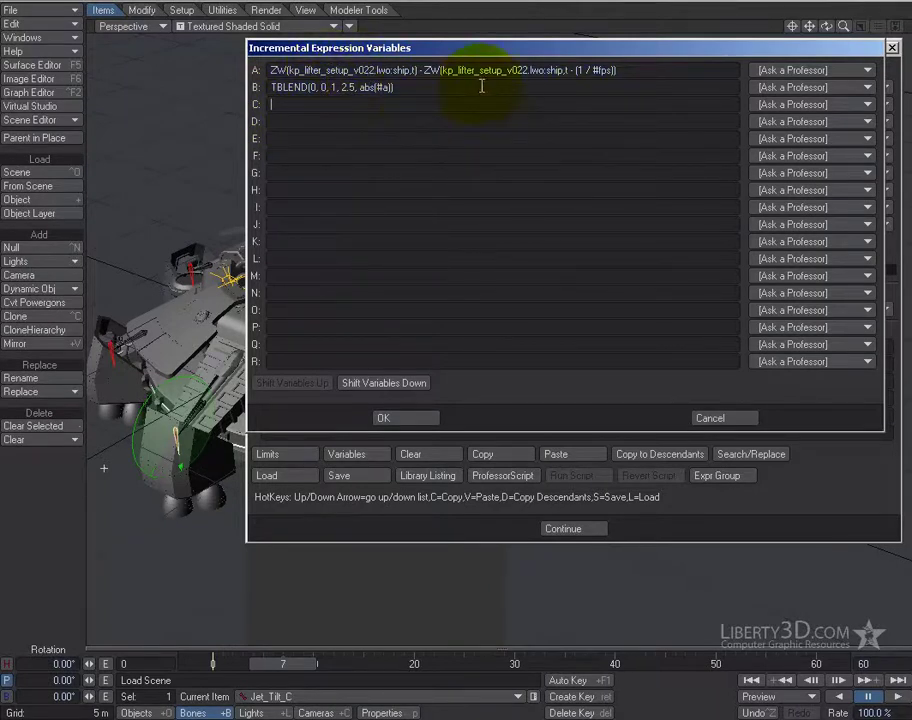
{"action": "left_click", "coordinate": [775, 104]}
{"action": "left_click", "coordinate": [769, 133]}
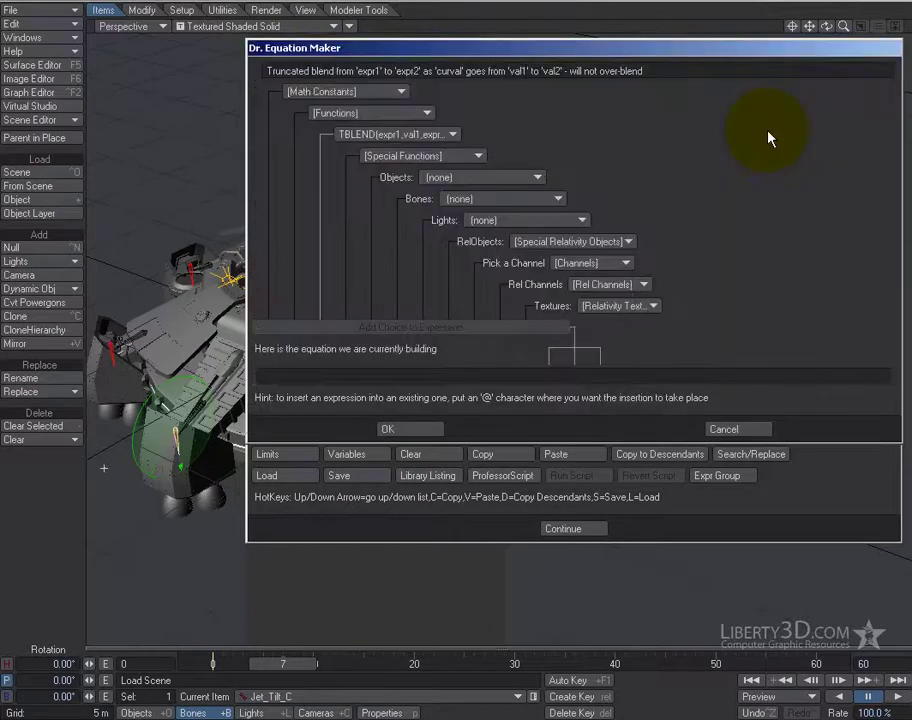
{"action": "left_click", "coordinate": [352, 134]}
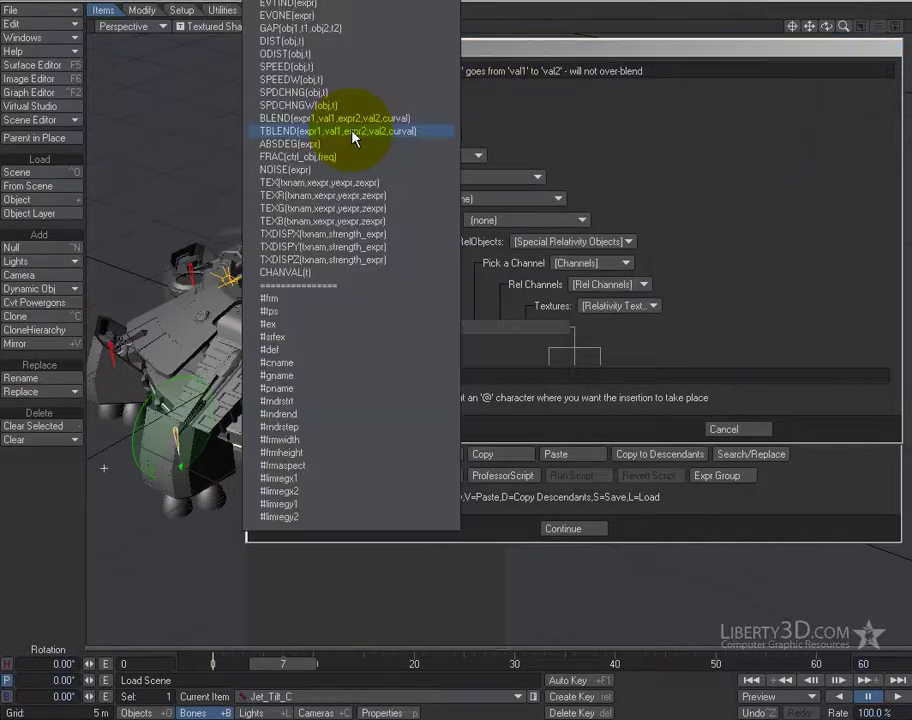
{"action": "mouse_move", "coordinate": [335, 2]}
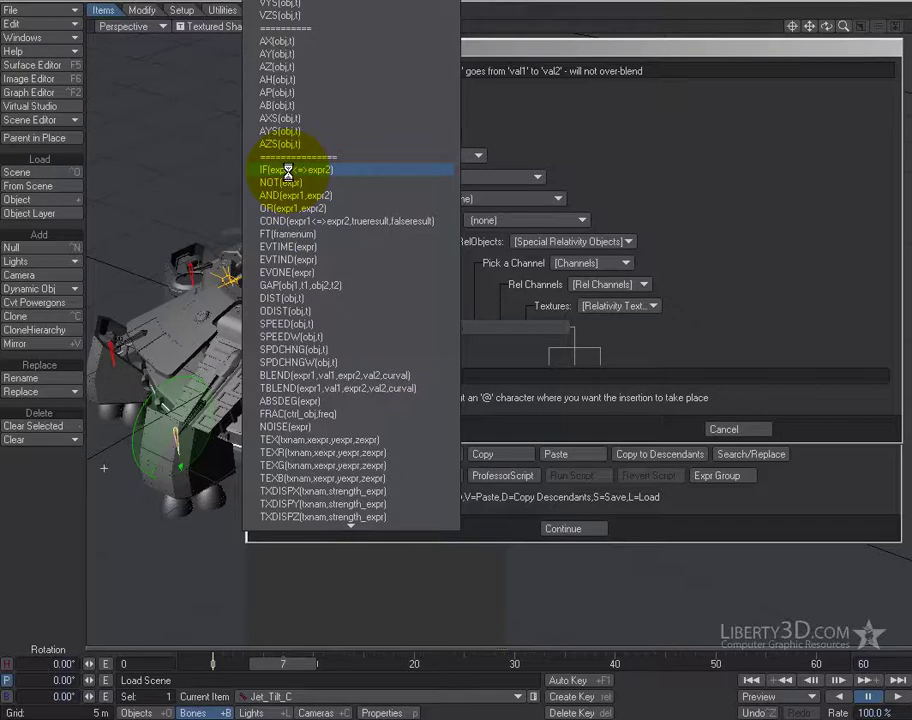
{"action": "left_click", "coordinate": [305, 220]}
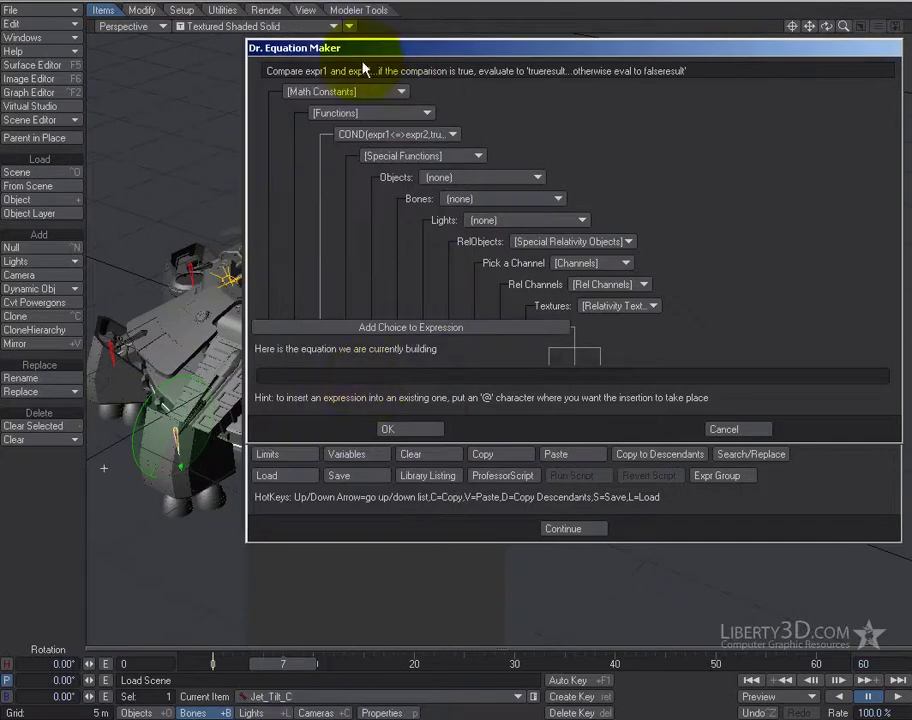
{"action": "left_click", "coordinate": [362, 336]}
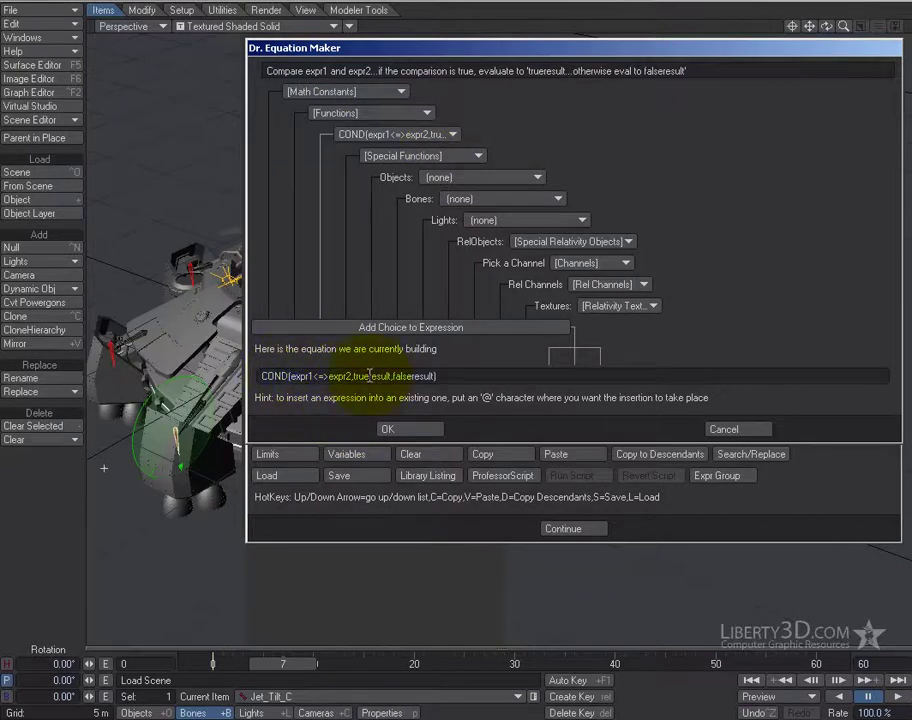
{"action": "left_click", "coordinate": [401, 431]}
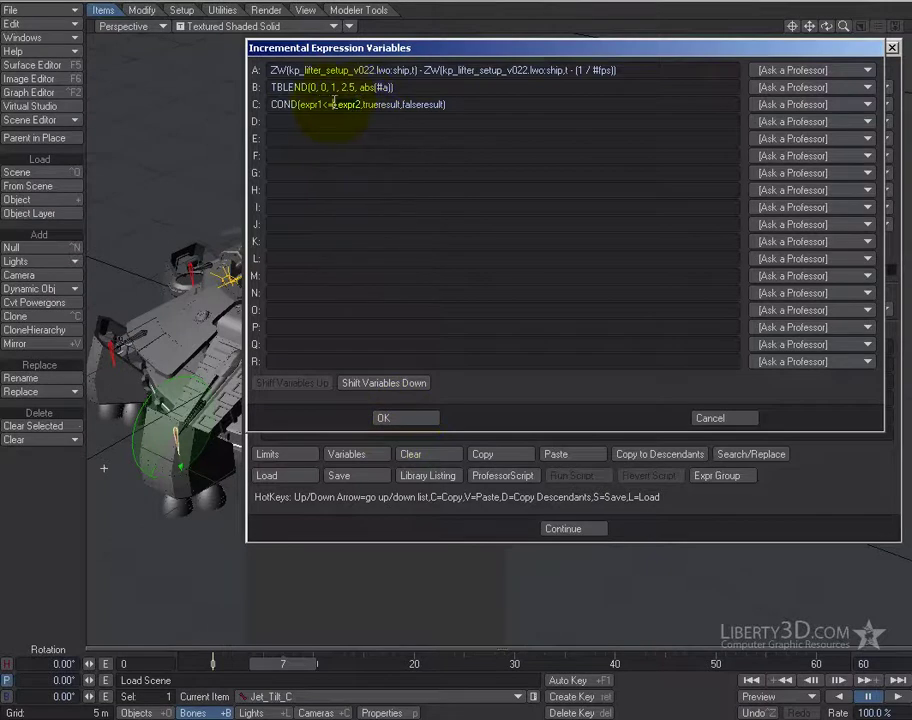
Step: Replace the expr1<=>expr2 placeholder in variable C's COND function with the condition #a < 0
{"action": "left_click_drag", "start_coordinate": [300, 104], "coordinate": [338, 104]}
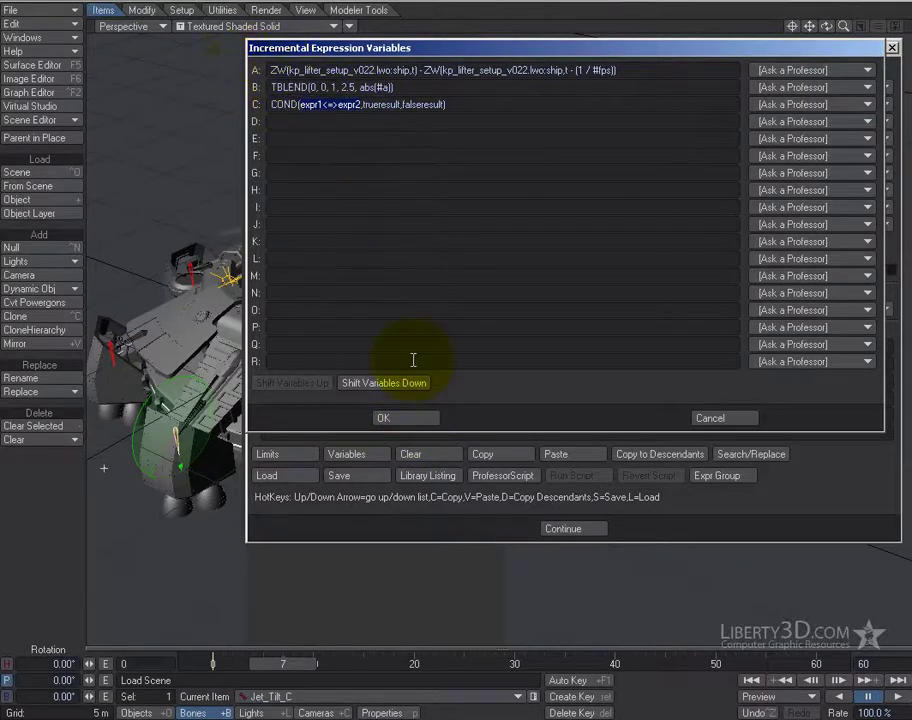
{"action": "type", "text": "#a"}
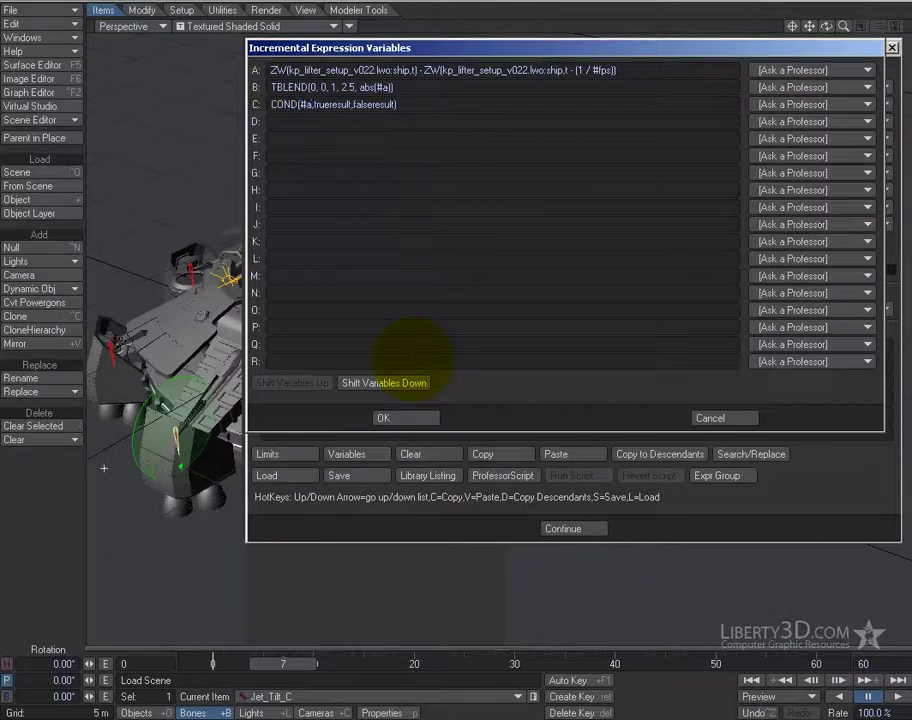
{"action": "type", "text": " < 0"}
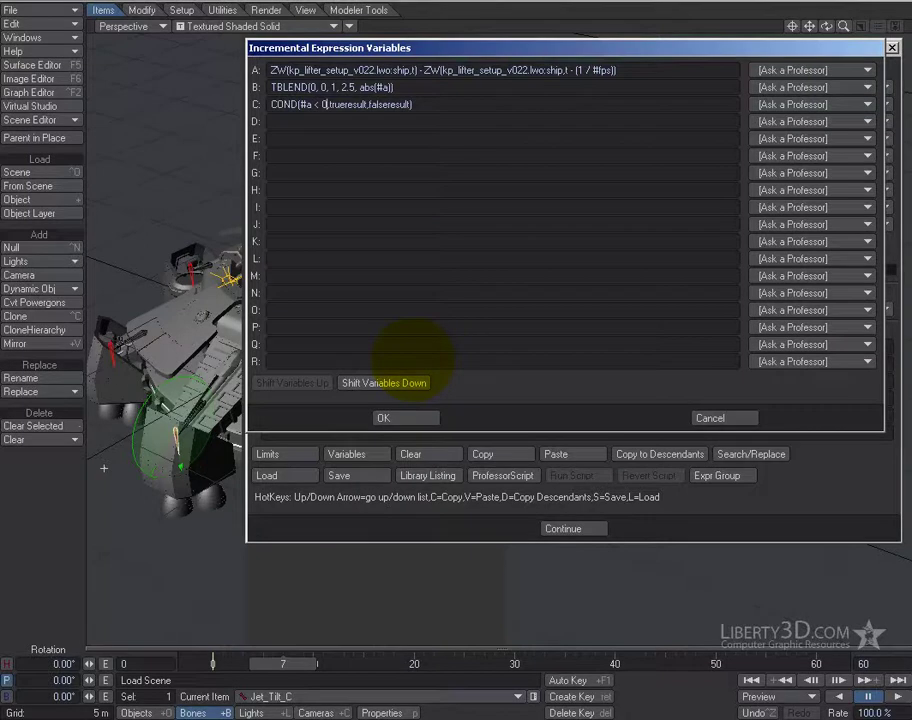
Step: Replace the trueresult placeholder in variable C's COND function with #b
{"action": "key", "text": "Right"}
{"action": "key", "text": "Delete"}
{"action": "key", "text": "Delete"}
{"action": "key", "text": "Delete"}
{"action": "key", "text": "Delete"}
{"action": "key", "text": "Delete"}
{"action": "key", "text": "Delete"}
{"action": "key", "text": "Delete"}
{"action": "key", "text": "Delete"}
{"action": "key", "text": "Delete"}
{"action": "key", "text": "Delete"}
{"action": "key", "text": "Delete"}
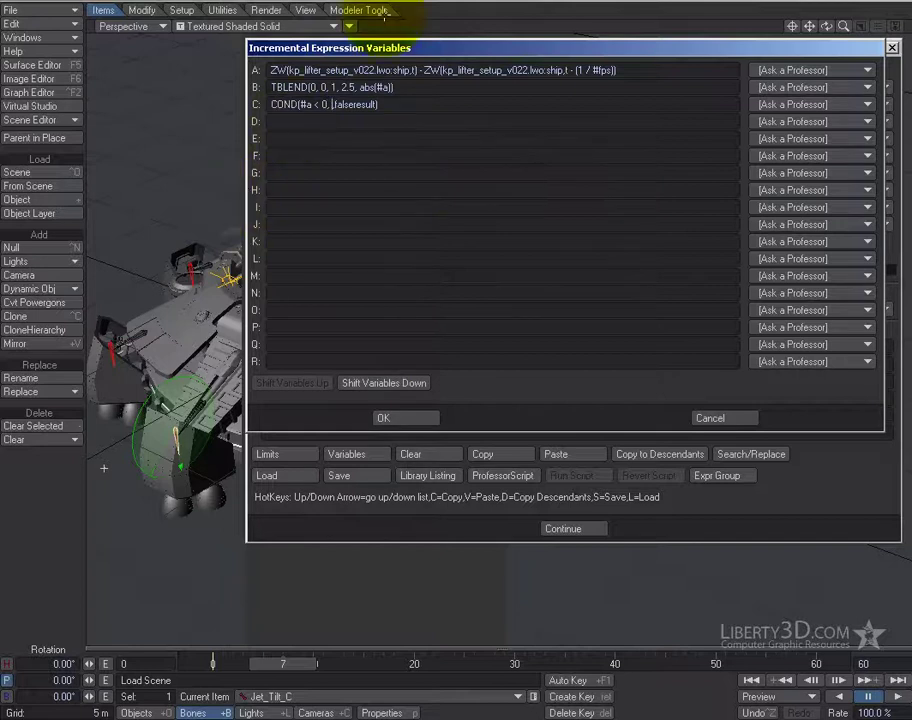
{"action": "type", "text": "#b"}
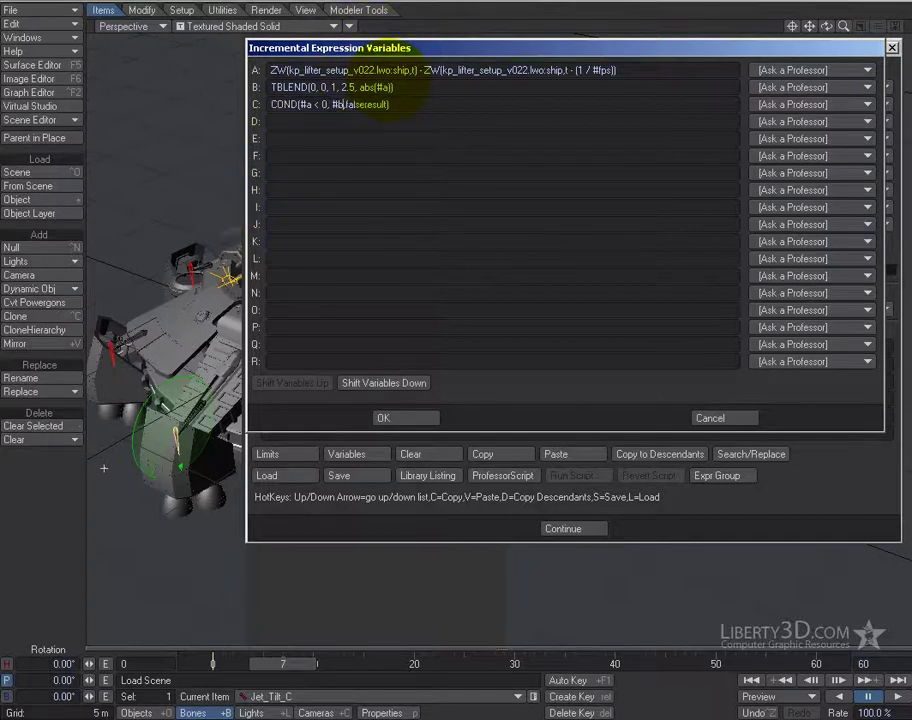
Step: Replace the falseresult placeholder in variable C's COND function with 0
{"action": "type", "text": ","}
{"action": "key", "text": "Delete"}
{"action": "key", "text": "Delete"}
{"action": "key", "text": "Delete"}
{"action": "key", "text": "Delete"}
{"action": "key", "text": "Delete"}
{"action": "key", "text": "Delete"}
{"action": "key", "text": "Delete"}
{"action": "key", "text": "Delete"}
{"action": "key", "text": "Delete"}
{"action": "key", "text": "Delete"}
{"action": "key", "text": "Delete"}
{"action": "type", "text": "0"}
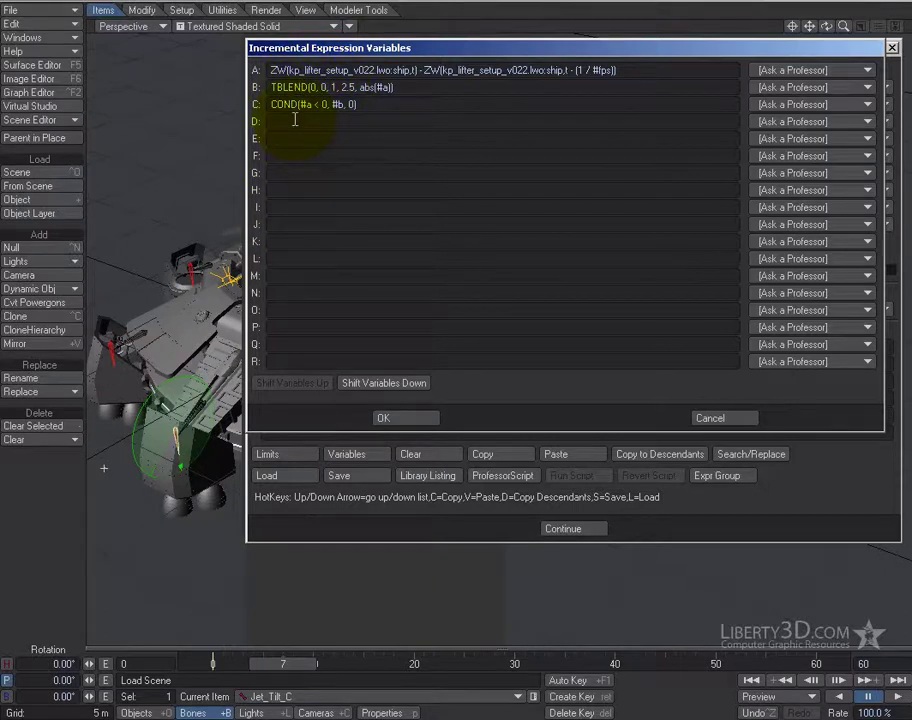
Step: Set variable D to #c * -45, accept the expression variables, and recheck them
{"action": "type", "text": "#c"}
{"action": "type", "text": "* -45"}
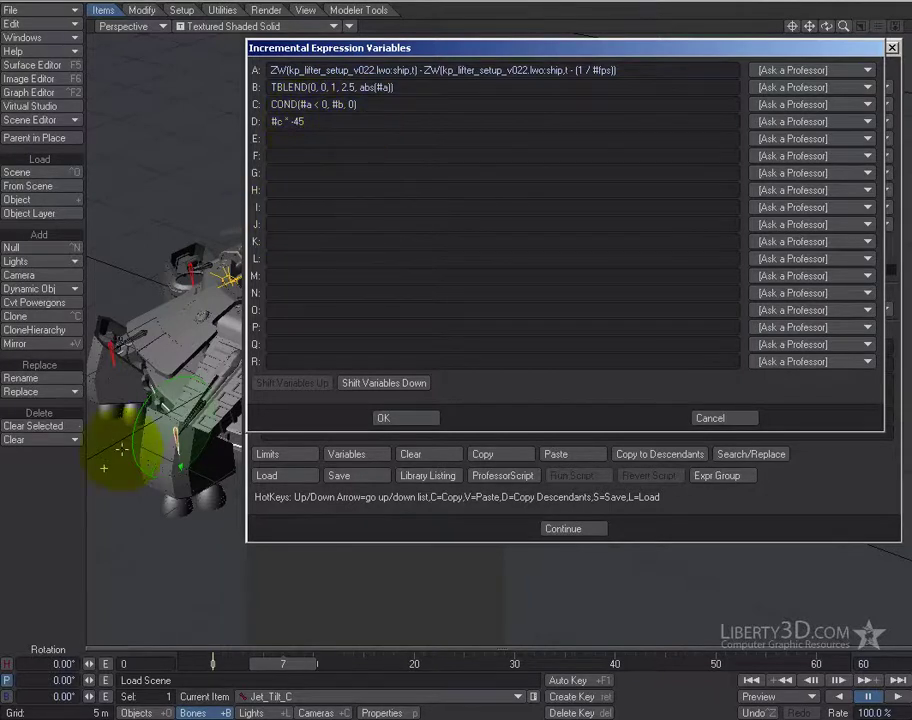
{"action": "left_click", "coordinate": [405, 418]}
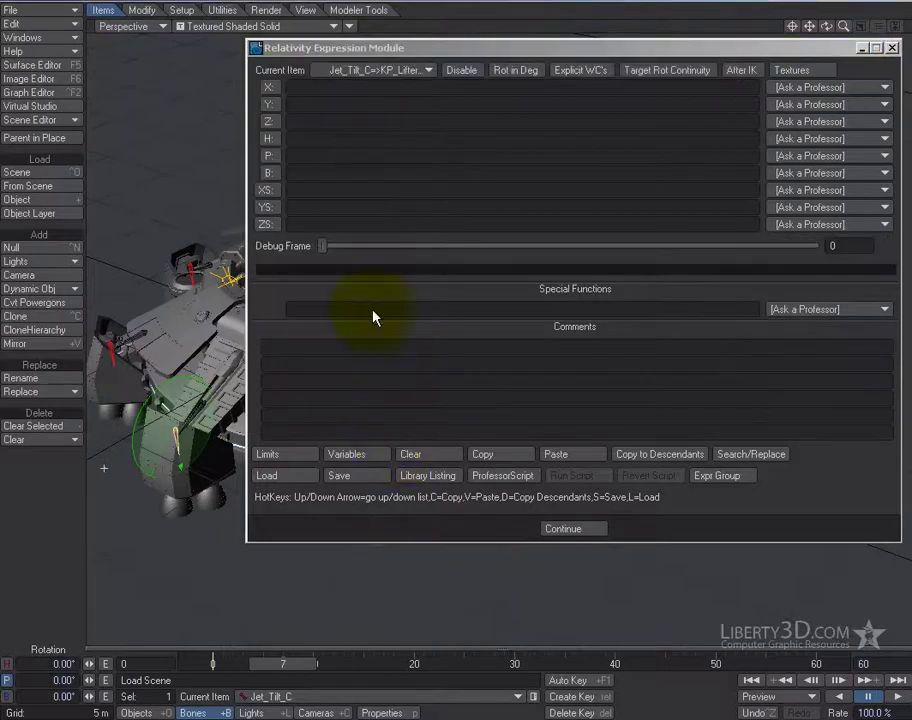
{"action": "left_click", "coordinate": [374, 460]}
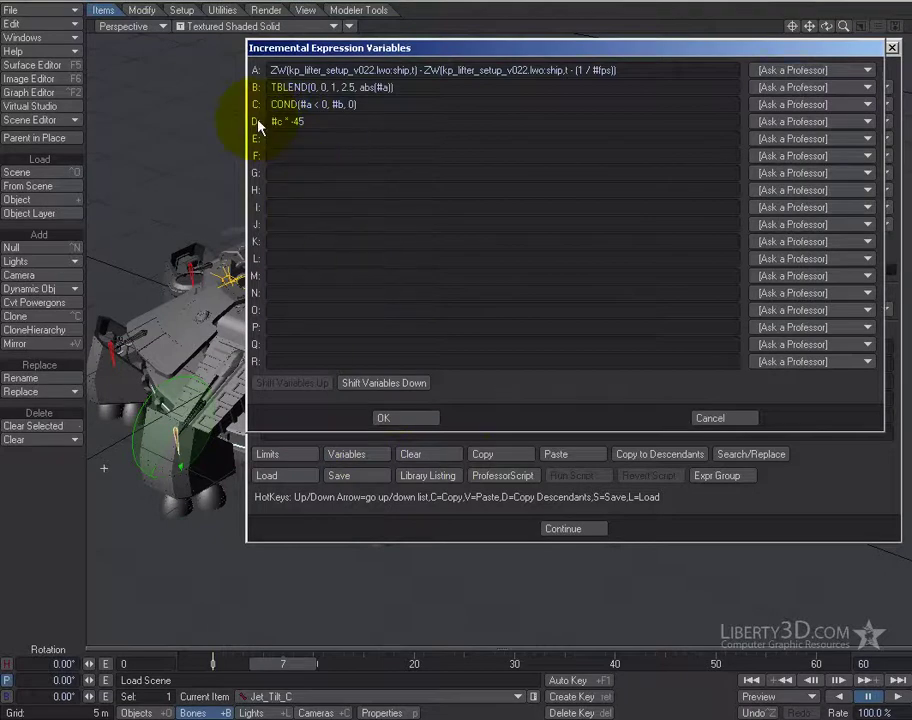
{"action": "left_click", "coordinate": [396, 420]}
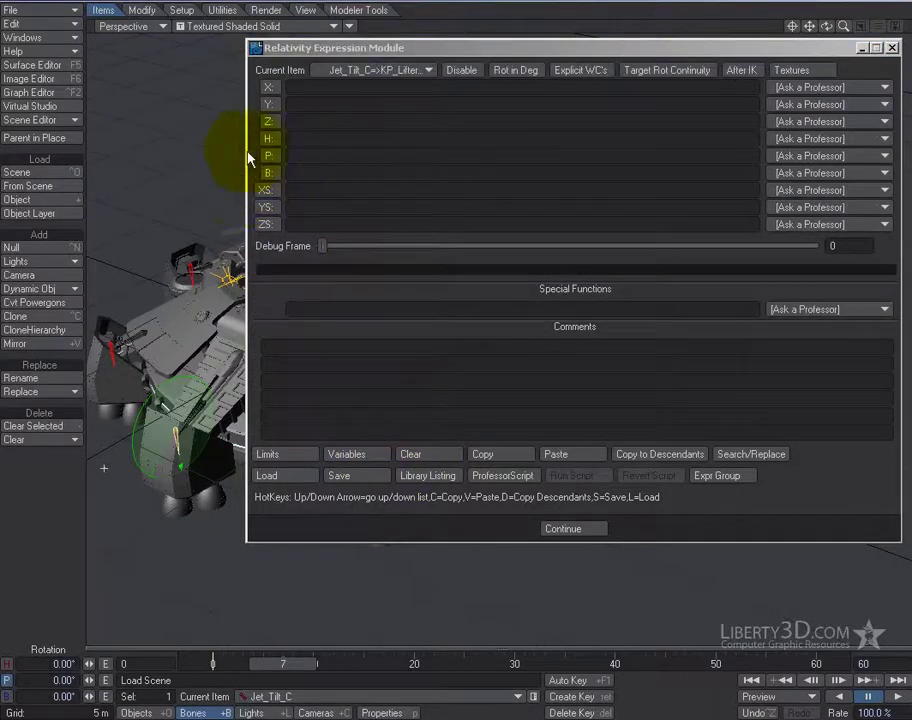
Step: Set the pitch (P) expression of Jet_Tilt_C to #d and close the Relativity Expression Module
{"action": "left_click", "coordinate": [293, 154]}
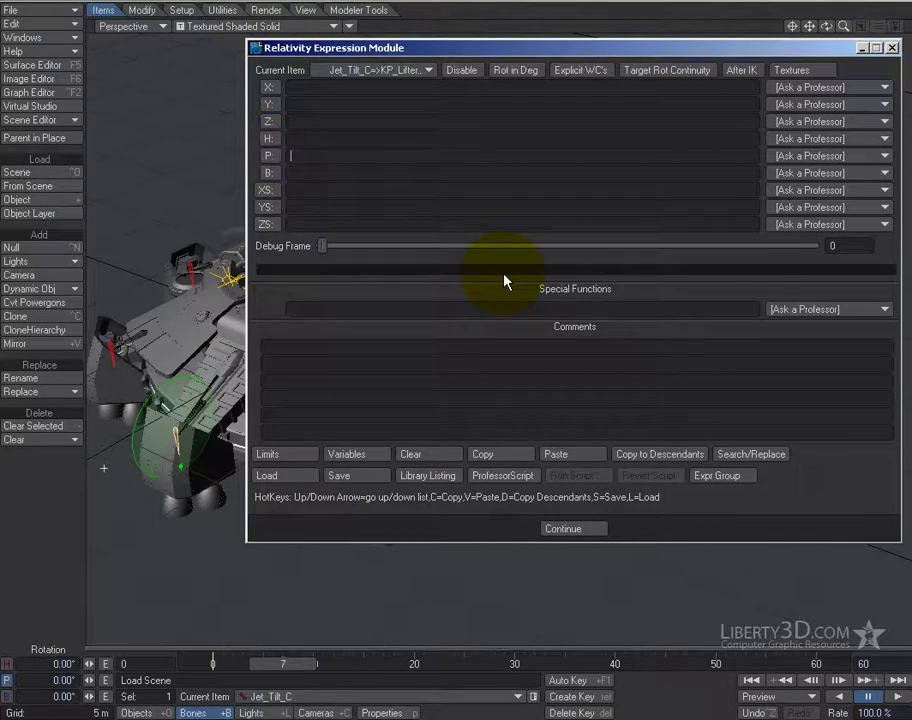
{"action": "type", "text": "#d"}
{"action": "left_click", "coordinate": [557, 527]}
Step: Scrub through the first ten frames to examine the Jet_Tilt_C bone's pitch, and return to frame 0
{"action": "left_click", "coordinate": [212, 664]}
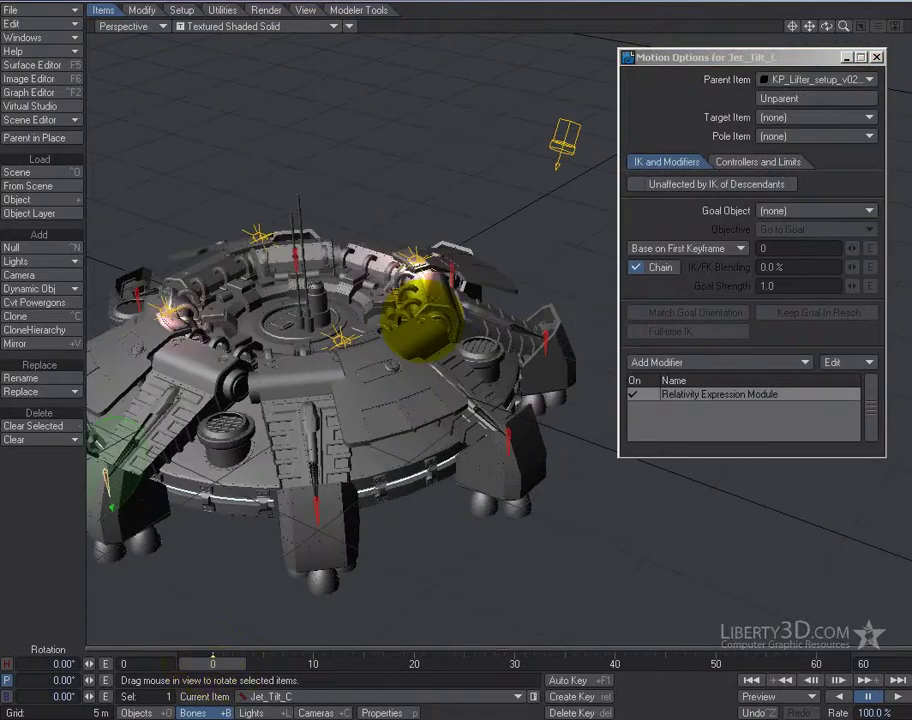
{"action": "key", "text": "Right"}
{"action": "key", "text": "Right"}
{"action": "key", "text": "Right"}
{"action": "key", "text": "Right"}
{"action": "key", "text": "Right"}
{"action": "key", "text": "Right"}
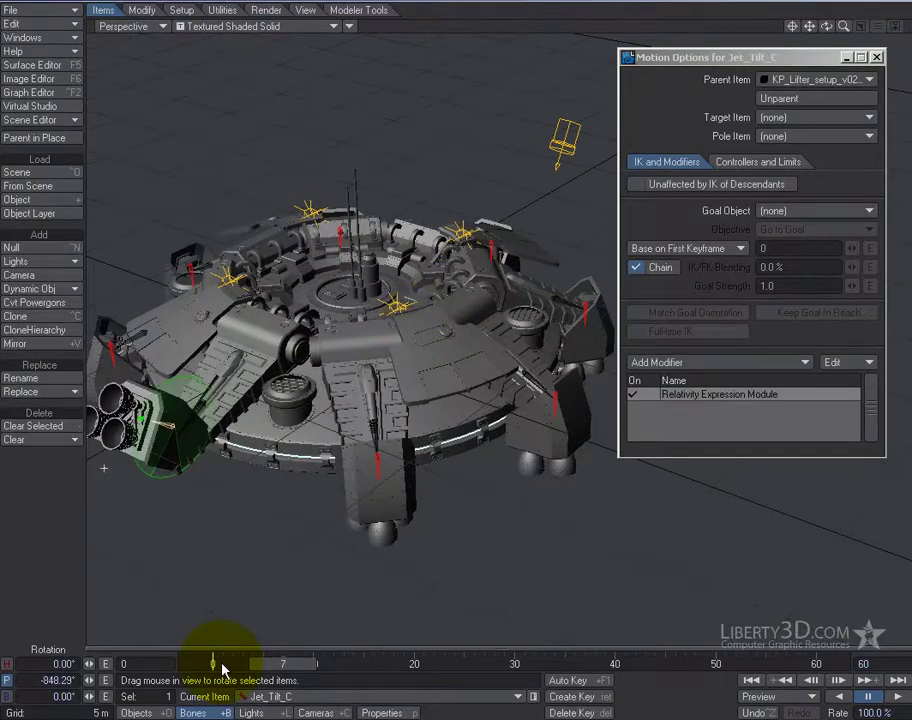
{"action": "key", "text": "shift+Left"}
{"action": "key", "text": "Right"}
{"action": "key", "text": "Right"}
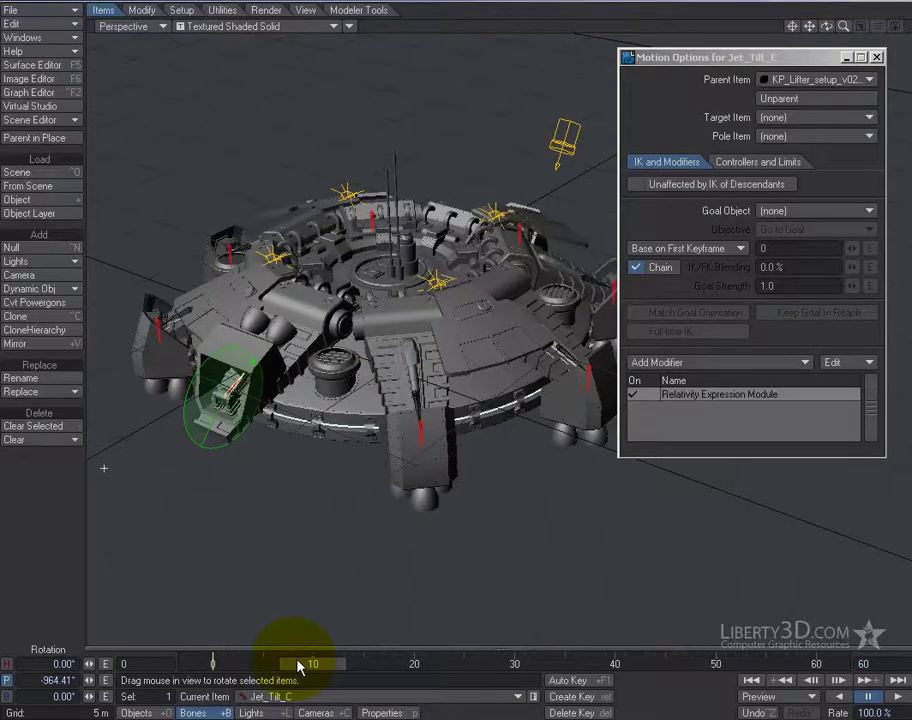
{"action": "left_click", "coordinate": [45, 679]}
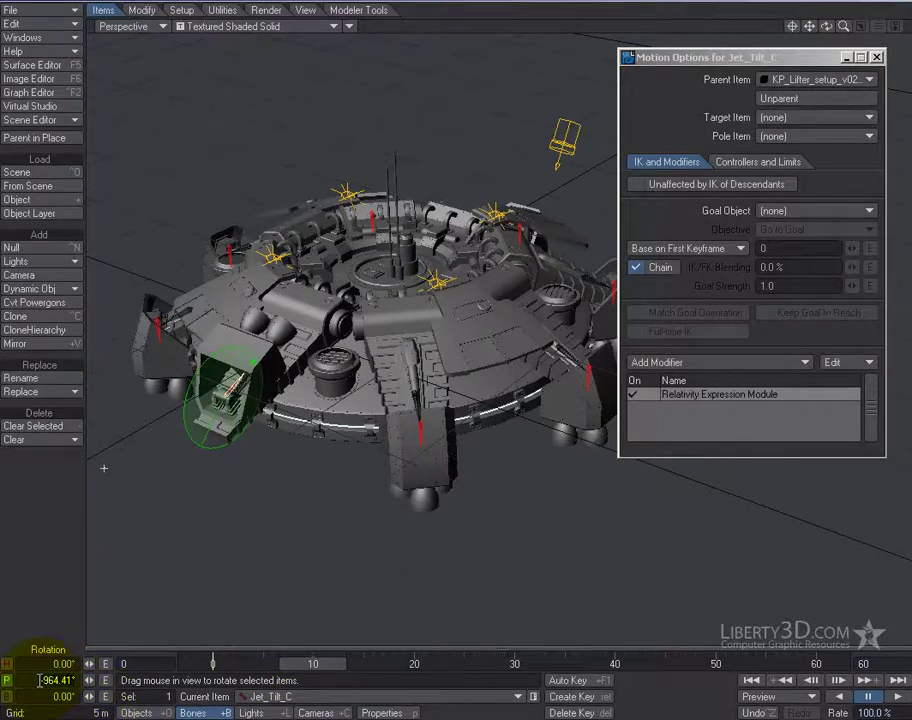
{"action": "left_click_drag", "start_coordinate": [303, 666], "coordinate": [205, 666]}
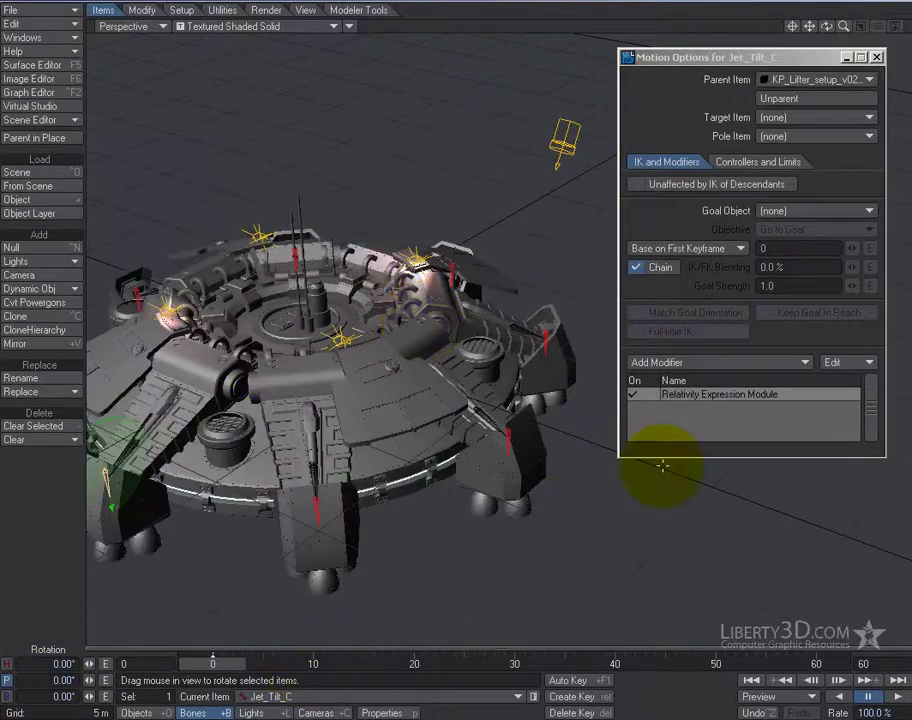
Step: Reopen the Relativity Expression Module and, with Rot in Deg left off, divide the pitch expression #d by 57.3
{"action": "double_click", "coordinate": [694, 396]}
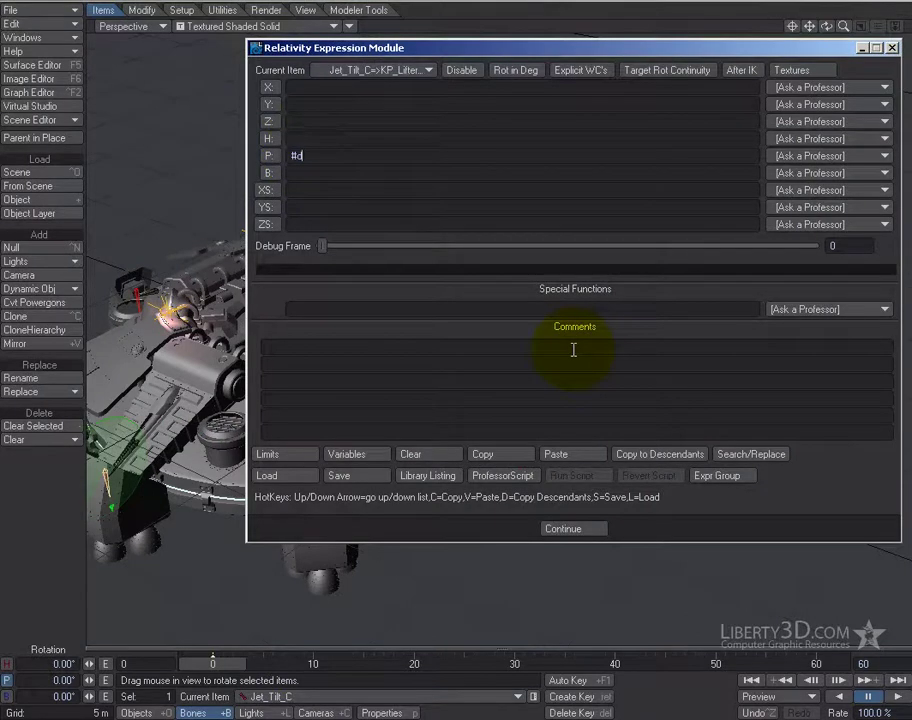
{"action": "left_click", "coordinate": [518, 72]}
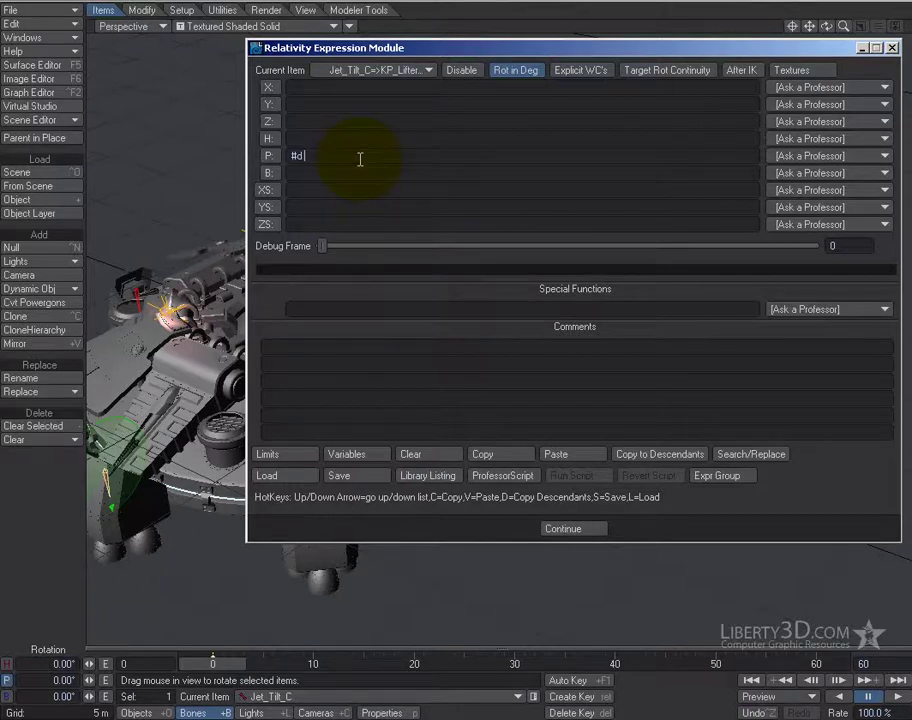
{"action": "left_click", "coordinate": [505, 69]}
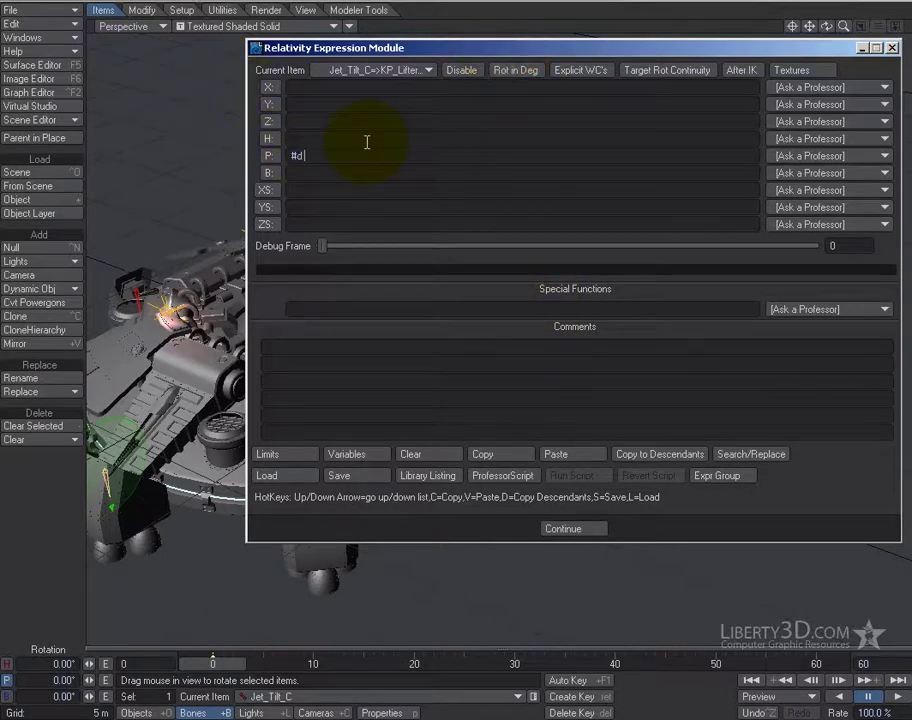
{"action": "type", "text": "/ 57.3"}
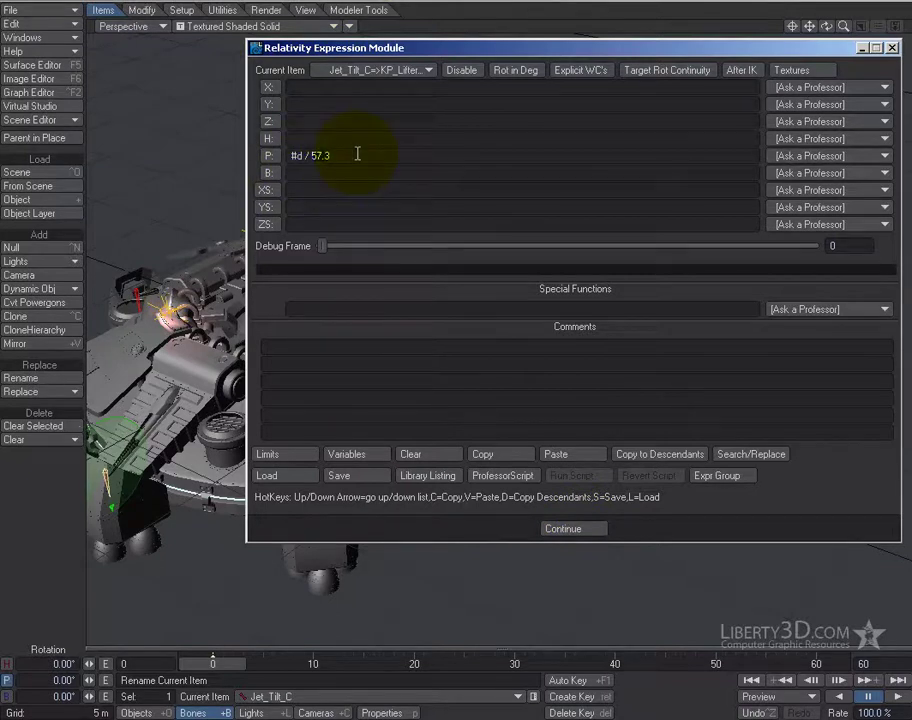
Step: Replace the 57.3 divisor in the pitch expression with the _deg_per_rad math constant using Dr. Equation Maker, and close the expression module
{"action": "key", "text": "BackSpace"}
{"action": "key", "text": "BackSpace"}
{"action": "key", "text": "BackSpace"}
{"action": "key", "text": "BackSpace"}
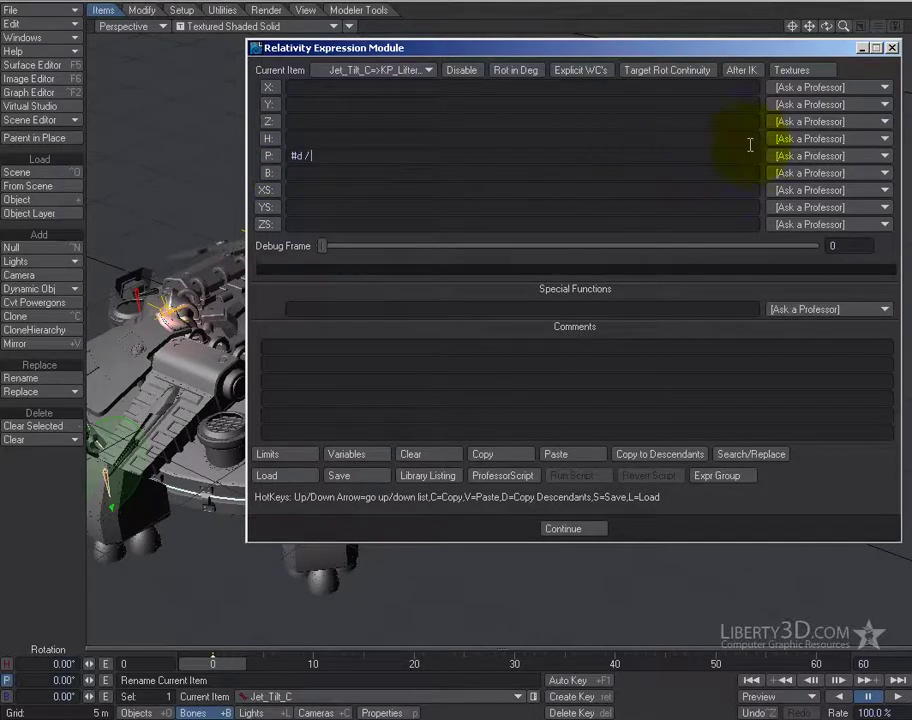
{"action": "left_click", "coordinate": [805, 156]}
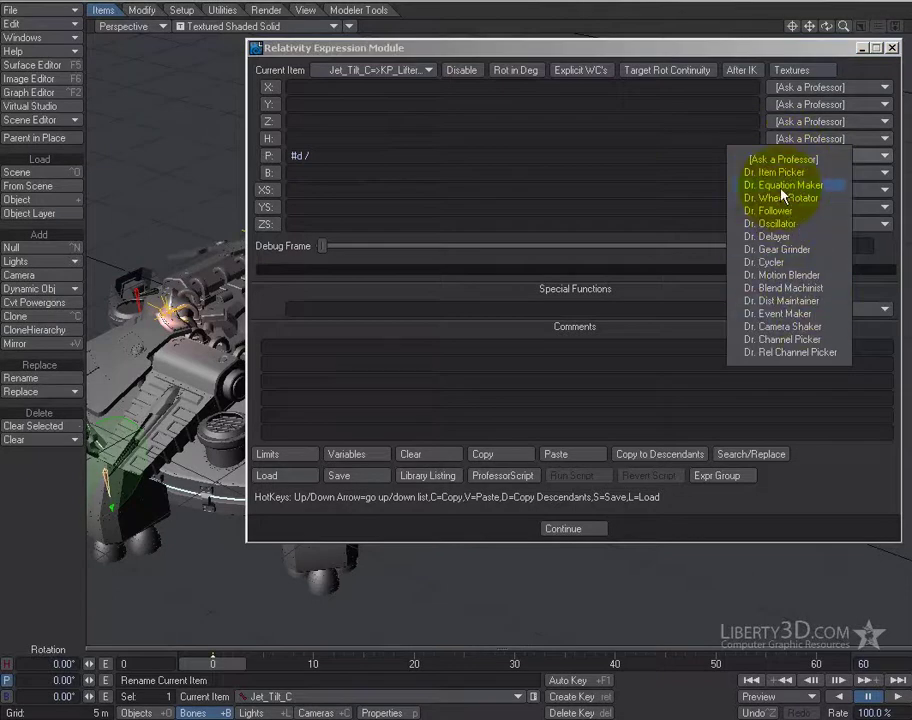
{"action": "left_click", "coordinate": [783, 186]}
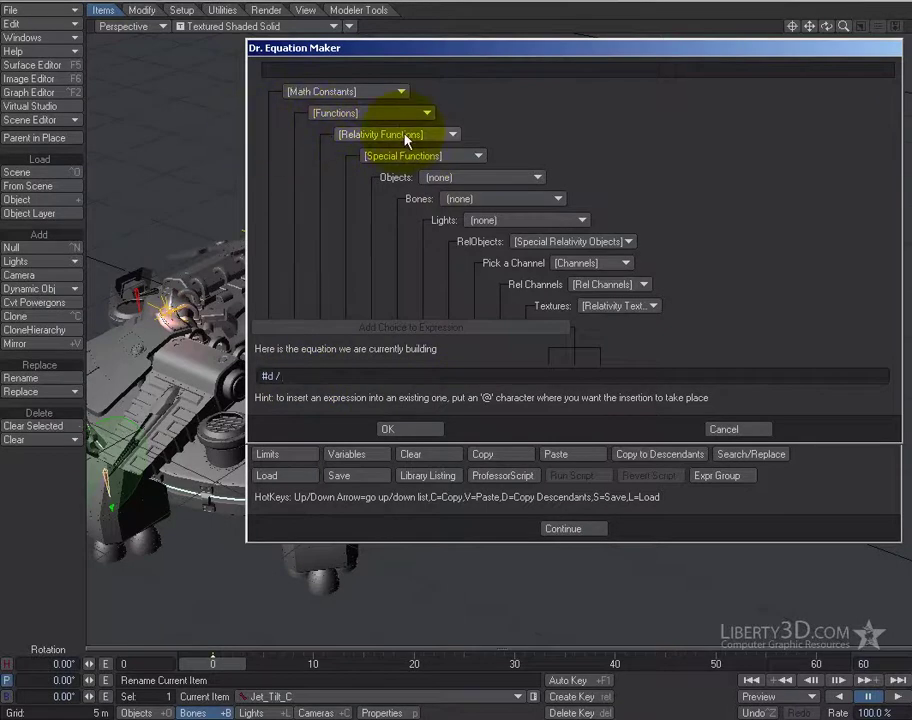
{"action": "left_click", "coordinate": [344, 91]}
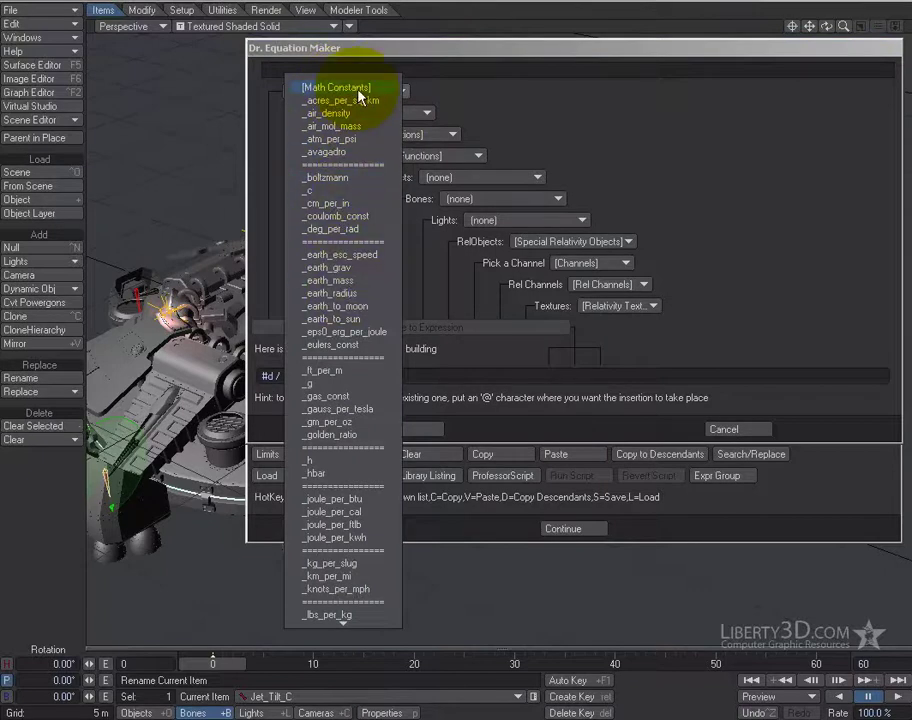
{"action": "left_click", "coordinate": [347, 231]}
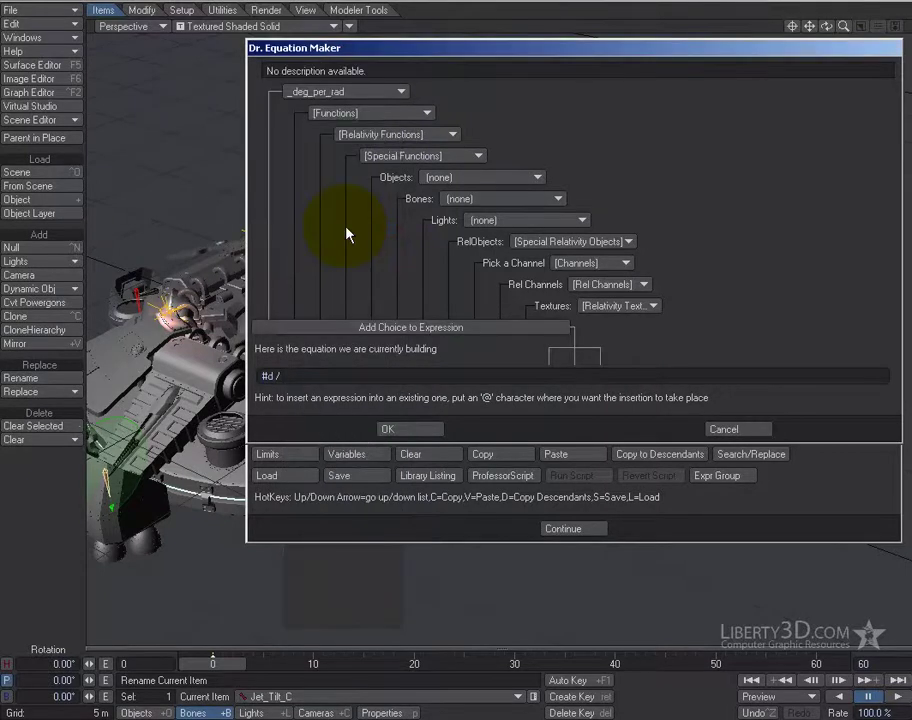
{"action": "left_click", "coordinate": [347, 330]}
{"action": "left_click", "coordinate": [411, 429]}
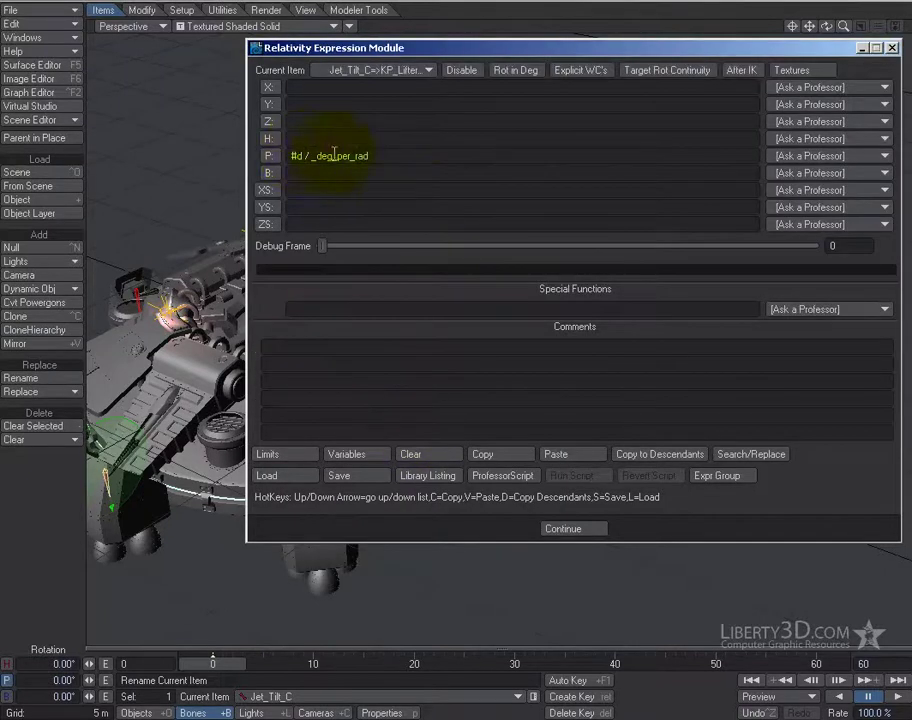
{"action": "left_click", "coordinate": [557, 529]}
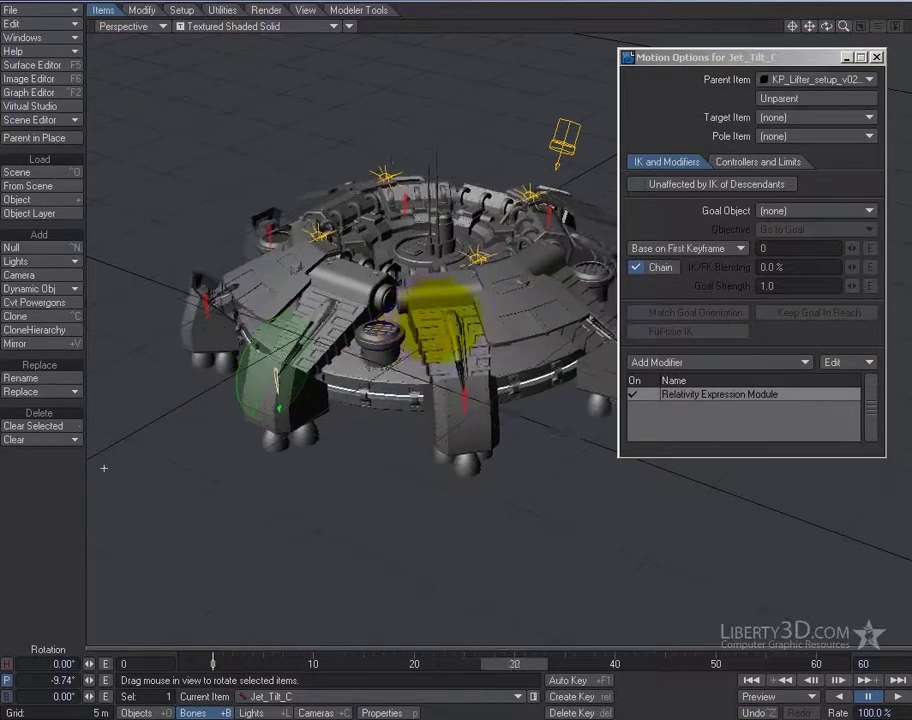
Step: Step through the animation from frame 30 back to frame 0 to examine how the Jet_Tilt_C bone tilts
{"action": "key", "text": "Left"}
{"action": "key", "text": "Left"}
{"action": "key", "text": "Left"}
{"action": "key", "text": "Left"}
{"action": "key", "text": "Left"}
{"action": "key", "text": "Left"}
{"action": "key", "text": "Left"}
{"action": "key", "text": "Left"}
{"action": "key", "text": "Left"}
{"action": "key", "text": "Left"}
{"action": "key", "text": "Left"}
{"action": "key", "text": "Left"}
{"action": "key", "text": "Left"}
{"action": "key", "text": "Left"}
{"action": "key", "text": "Left"}
{"action": "key", "text": "Left"}
{"action": "key", "text": "Left"}
{"action": "key", "text": "Left"}
{"action": "key", "text": "Left"}
{"action": "key", "text": "Left"}
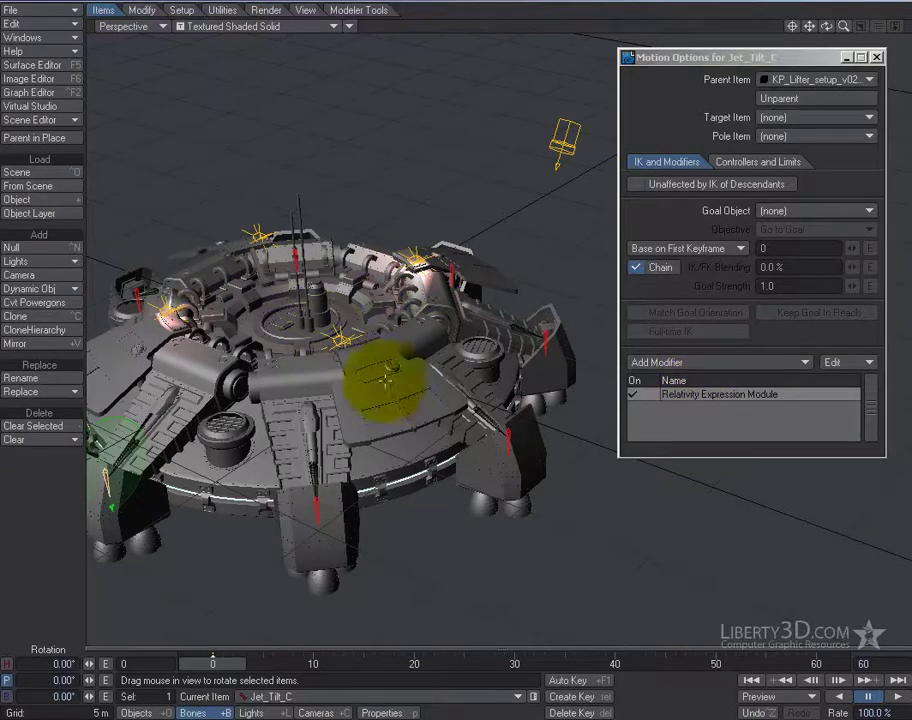
{"action": "left_click_drag", "start_coordinate": [392, 342], "coordinate": [415, 322]}
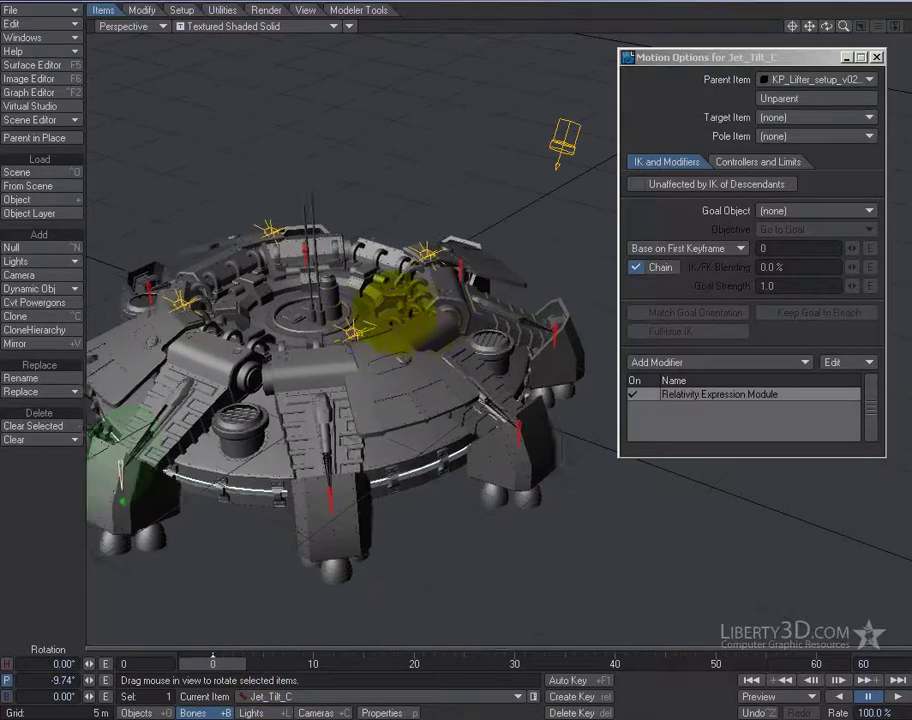
{"action": "key", "text": "ctrl+z"}
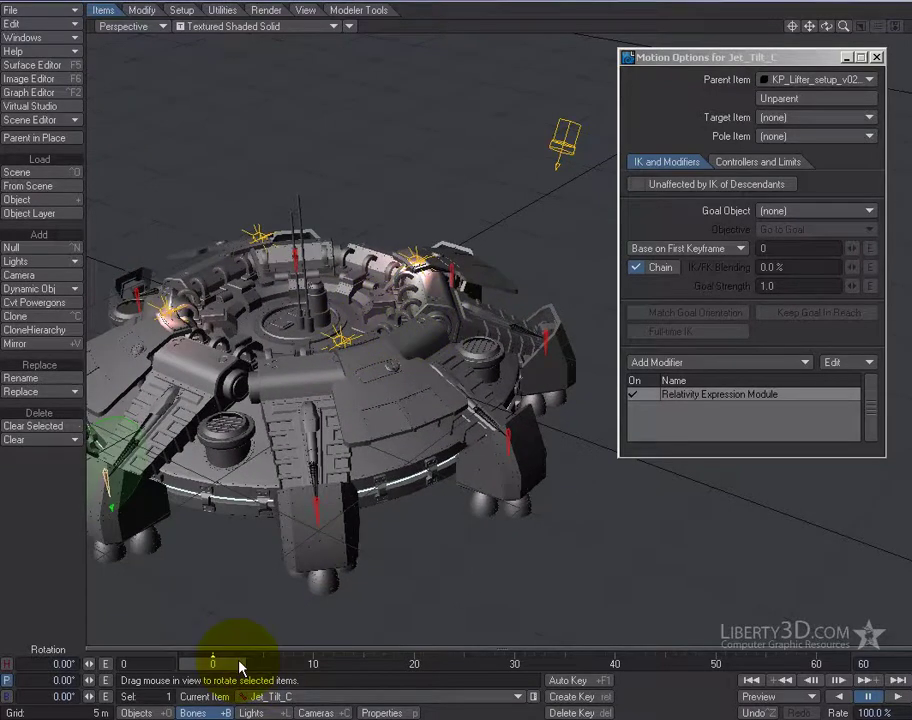